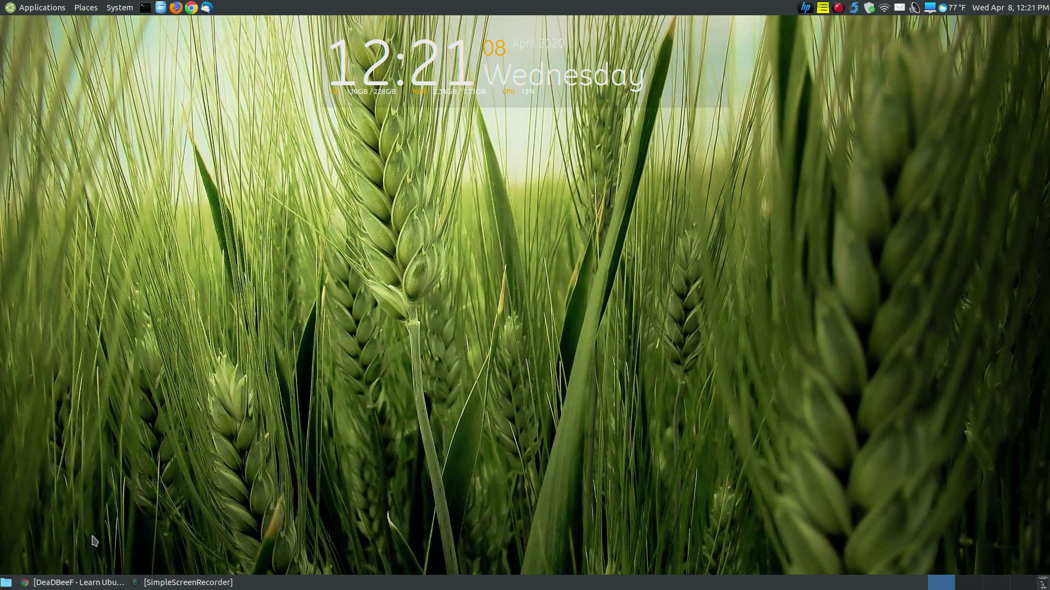
Bring up the DeaDBeeF web page in Chrome and read its introduction down to the installation instructions
click(63, 583)
scroll(923, 298, down, 1)
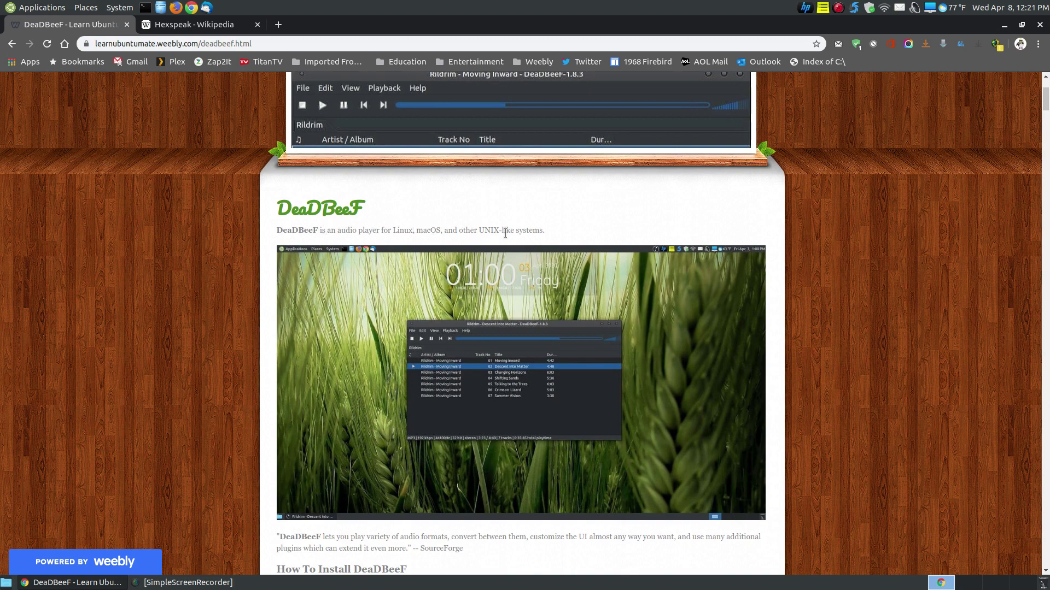
scroll(533, 236, down, 1)
scroll(533, 236, down, 3)
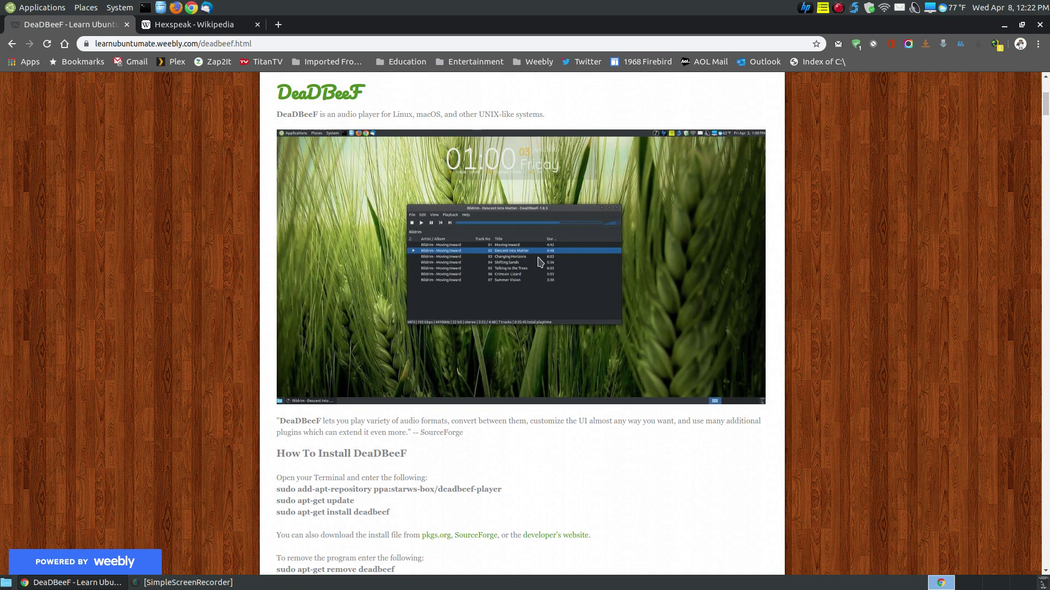
scroll(540, 263, down, 1)
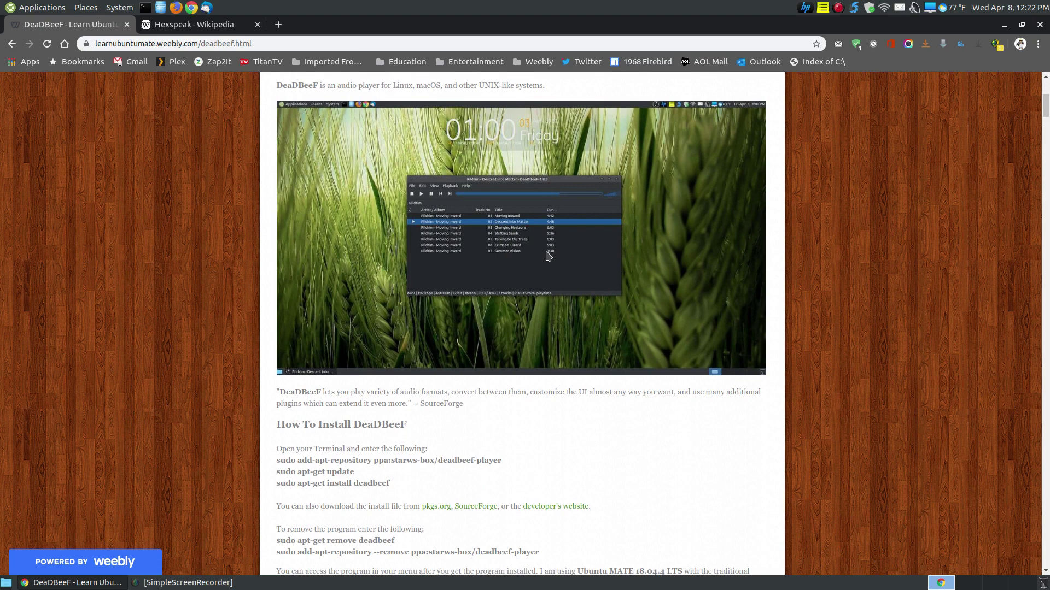
scroll(573, 252, down, 4)
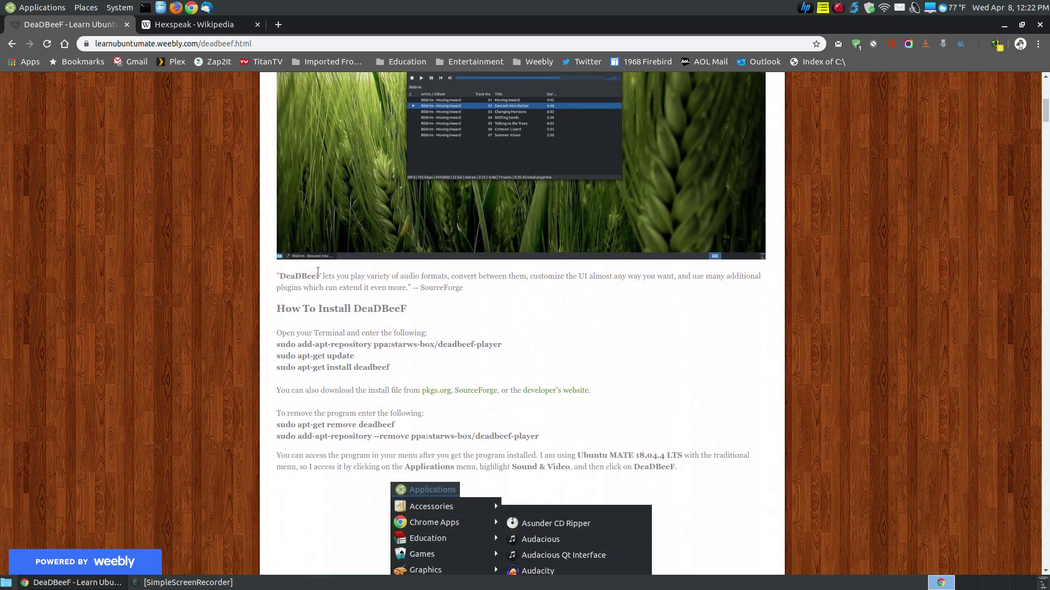
Look at the 0xDEADBEEF entry in Wikipedia's Hexspeak article, close the article, and return to the DeaDBeeF page
click(182, 27)
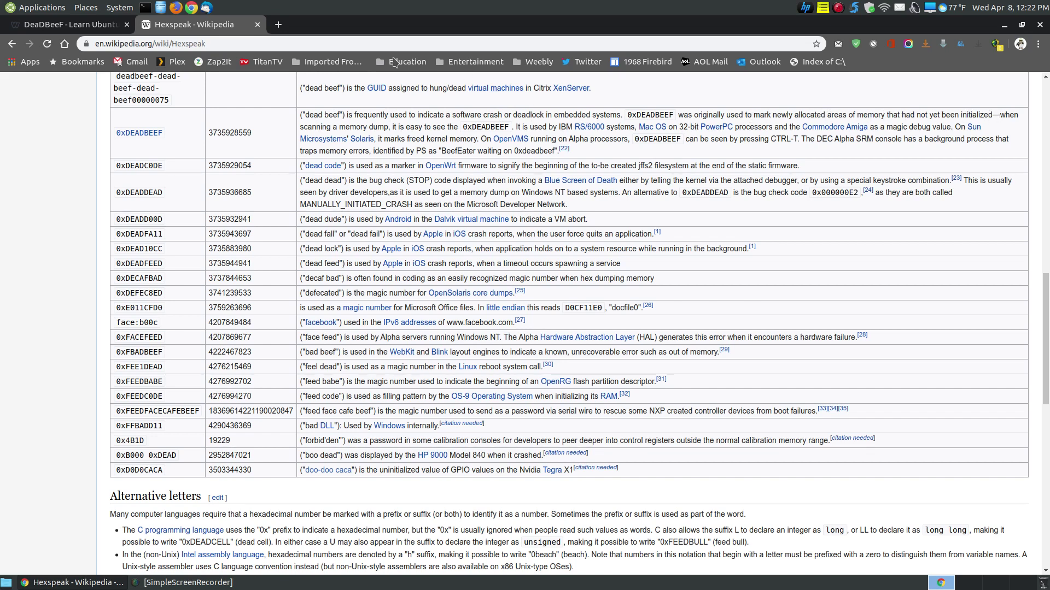
key(ctrl+Page_Up)
click(228, 25)
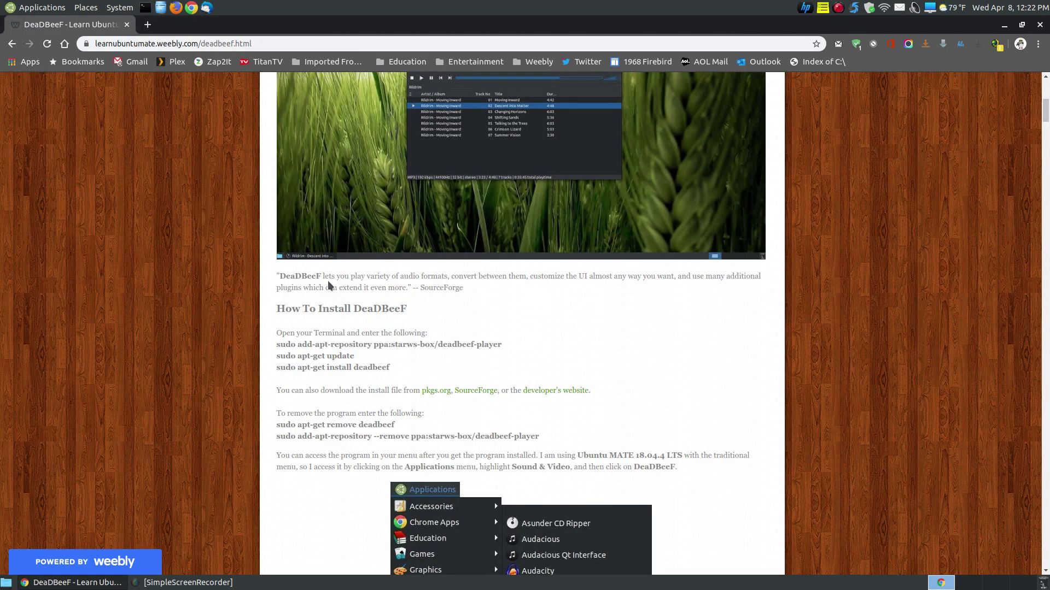
Check the DeaDBeeF download pages linked for pkgs.org and SourceForge, closing each one after viewing
scroll(658, 387, down, 4)
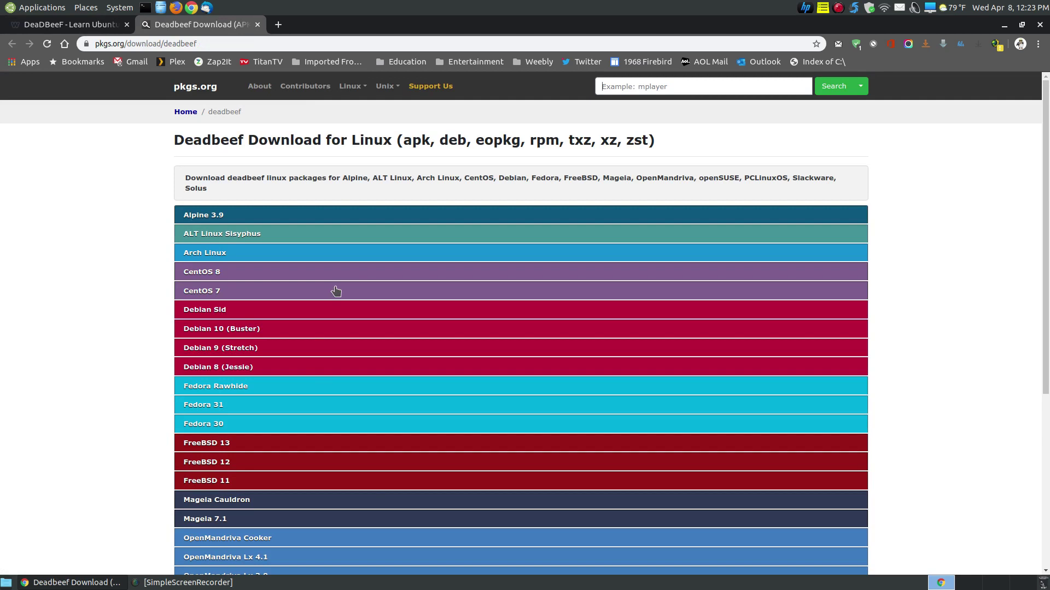
click(258, 24)
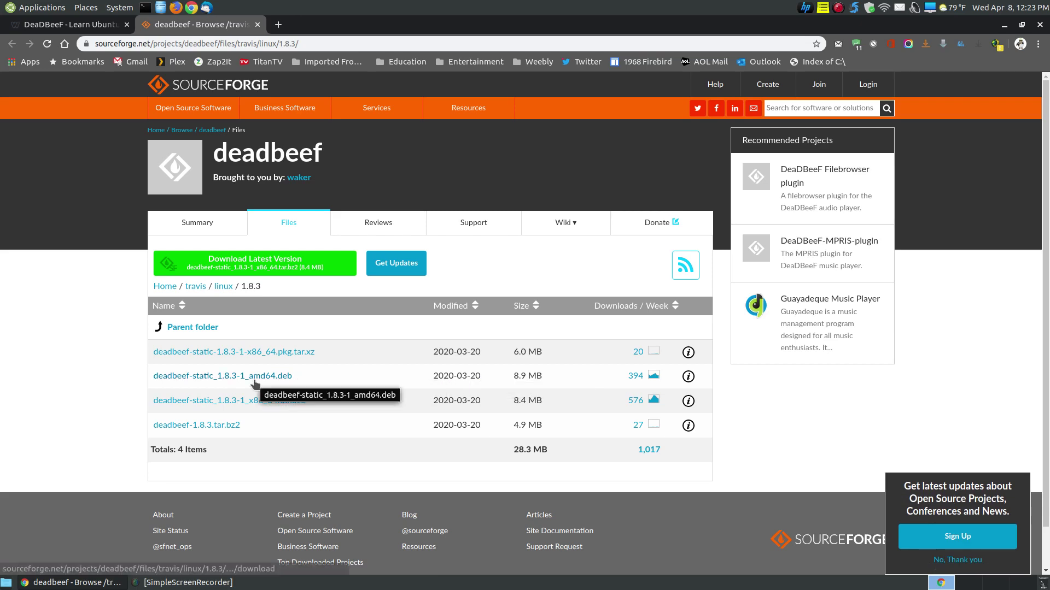
click(257, 24)
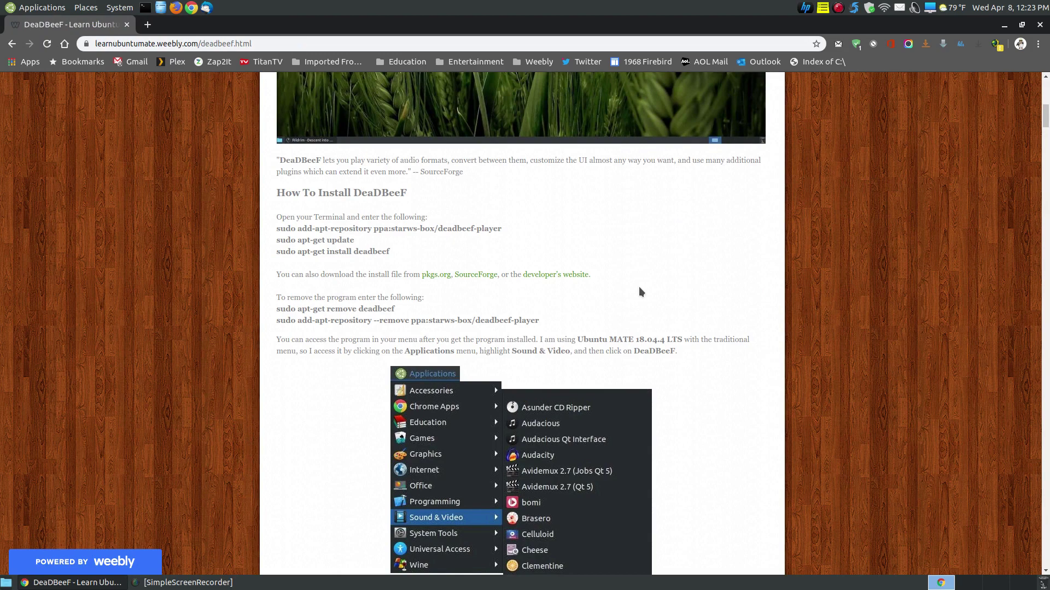
View the home, Download and Screenshots pages of the DeaDBeeF developer's website, and close the site
click(559, 274)
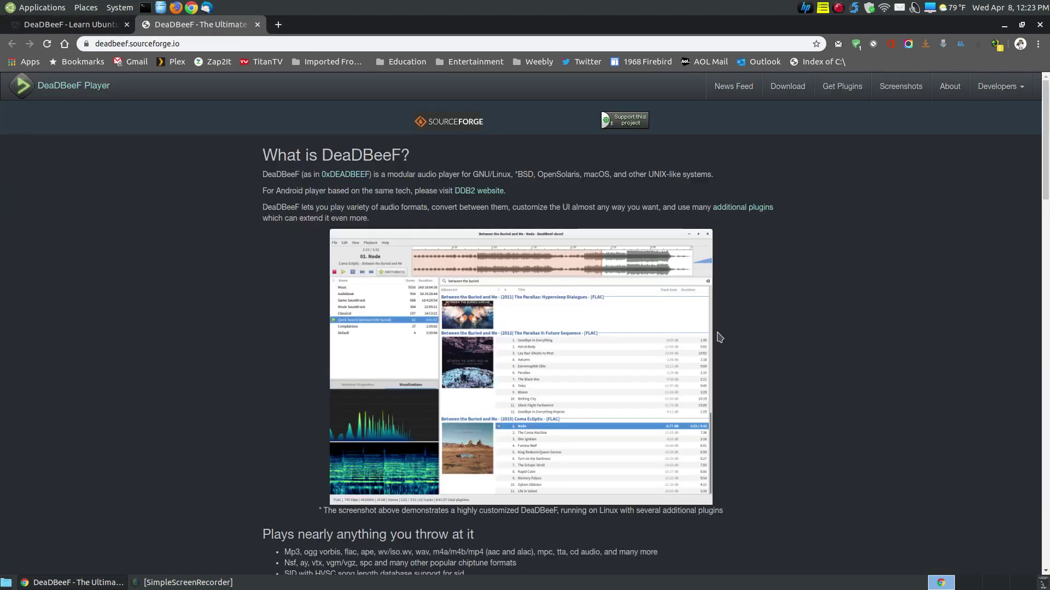
scroll(644, 403, down, 7)
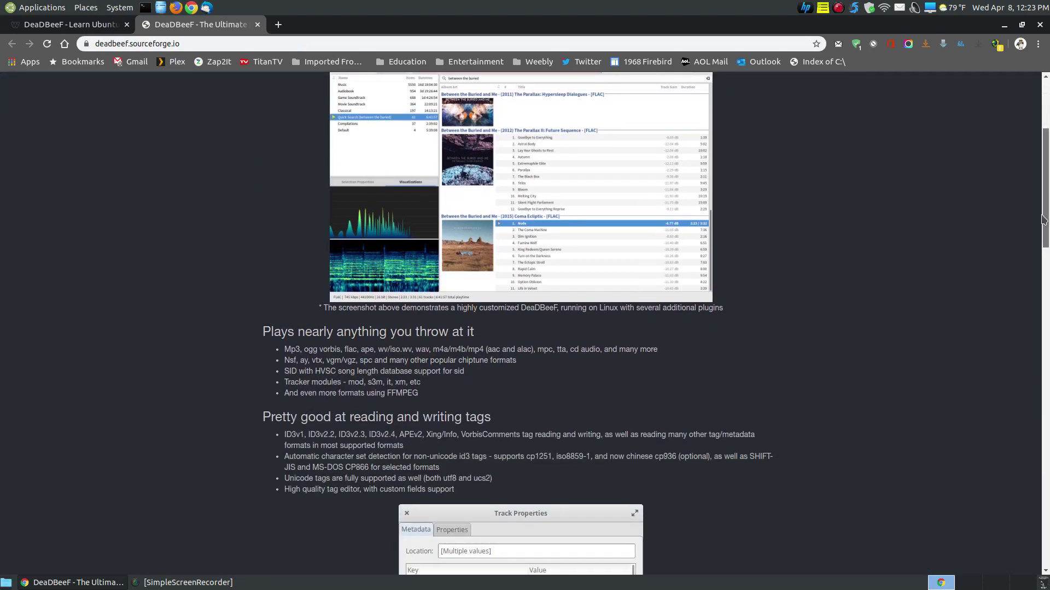
drag(1042, 219, 882, 196)
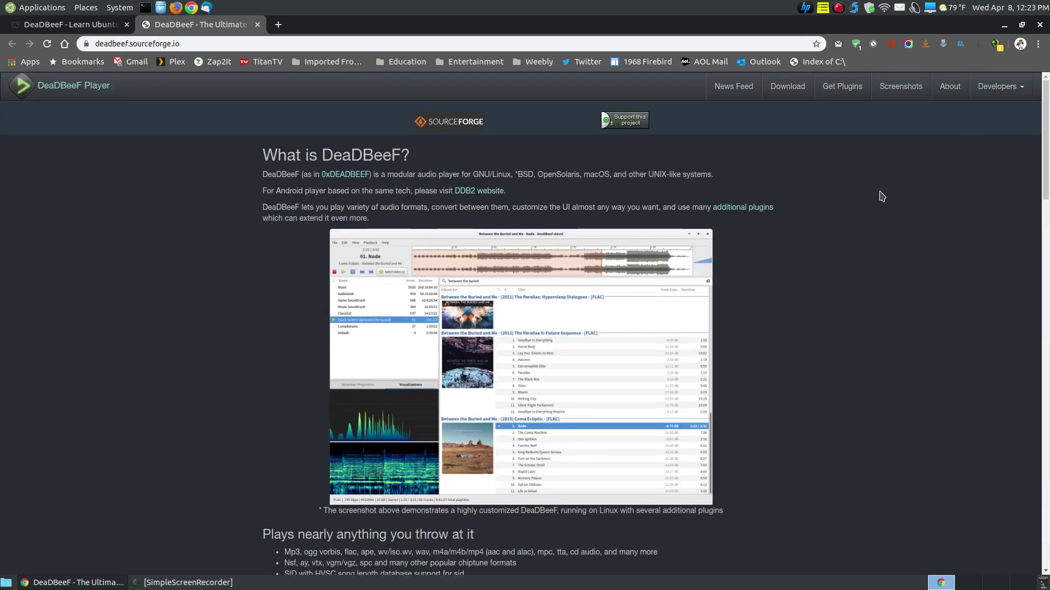
click(788, 86)
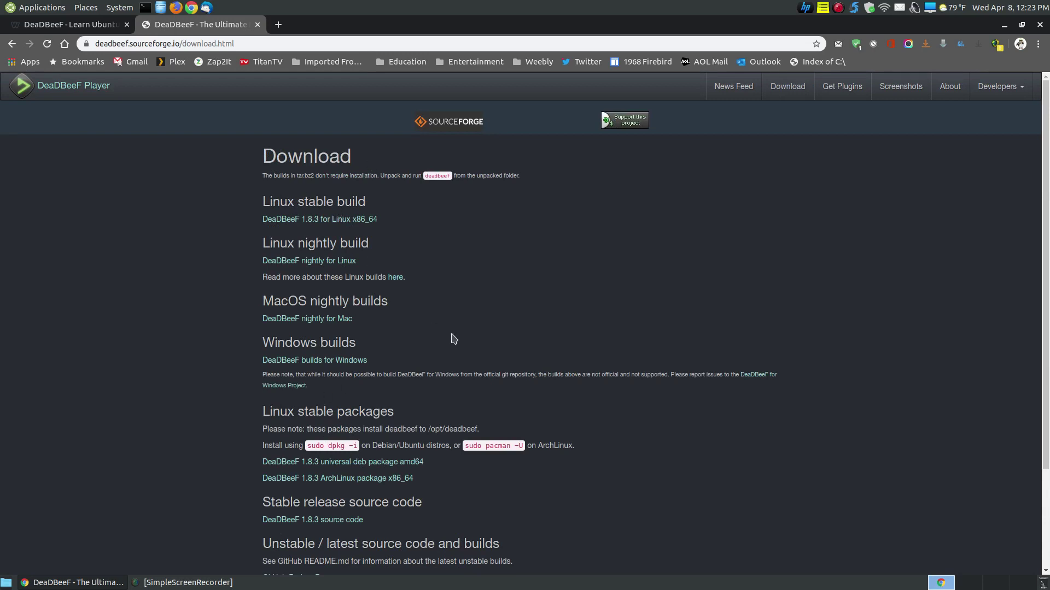
click(903, 97)
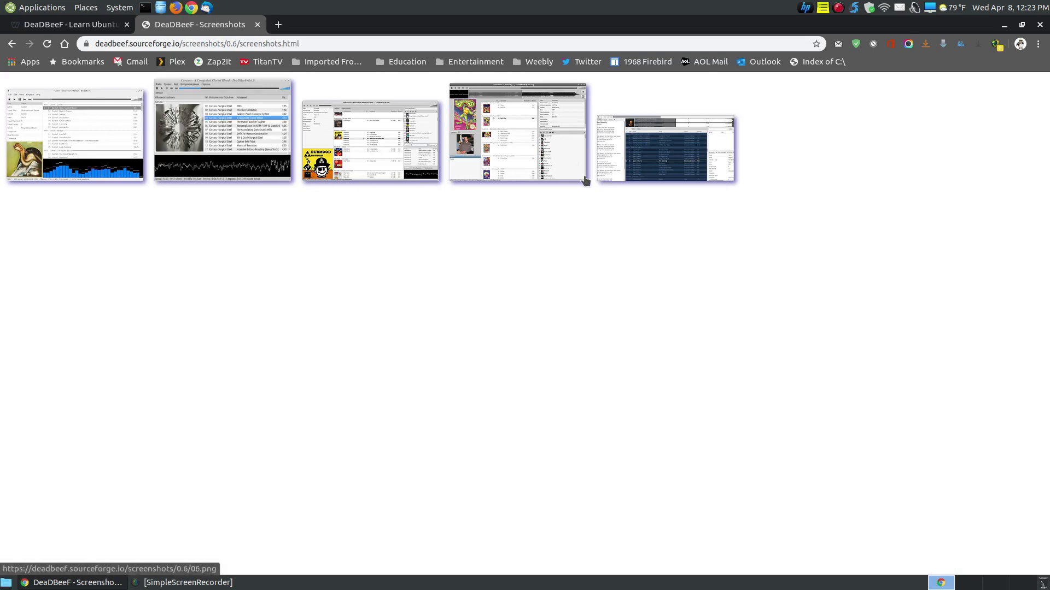
click(258, 24)
Copy the command "sudo add-apt-repository ppa:starws-box/deadbeef-player" from the installation instructions
scroll(843, 339, down, 1)
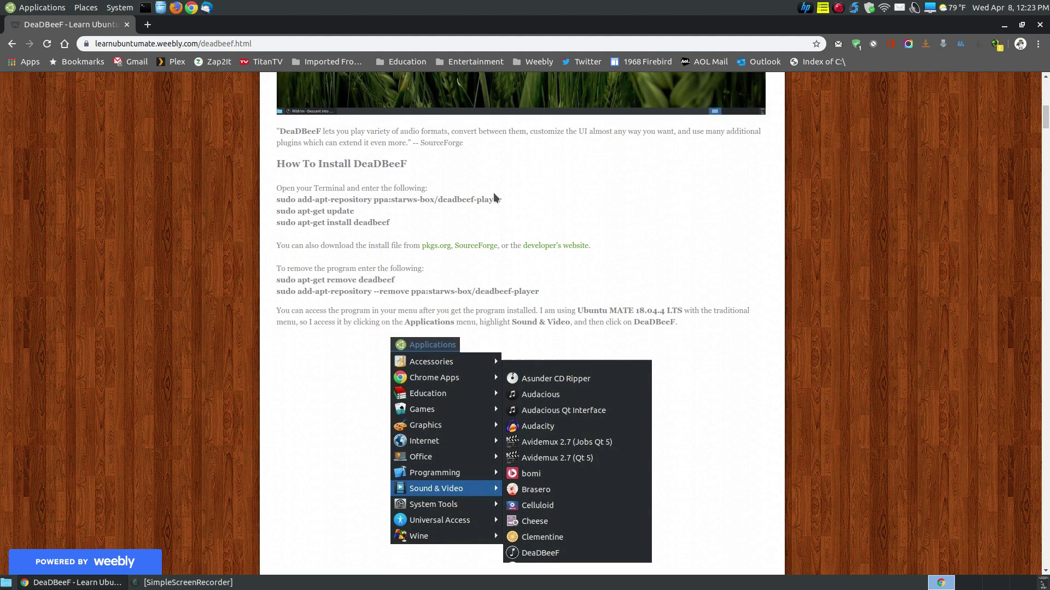
drag(501, 201, 278, 199)
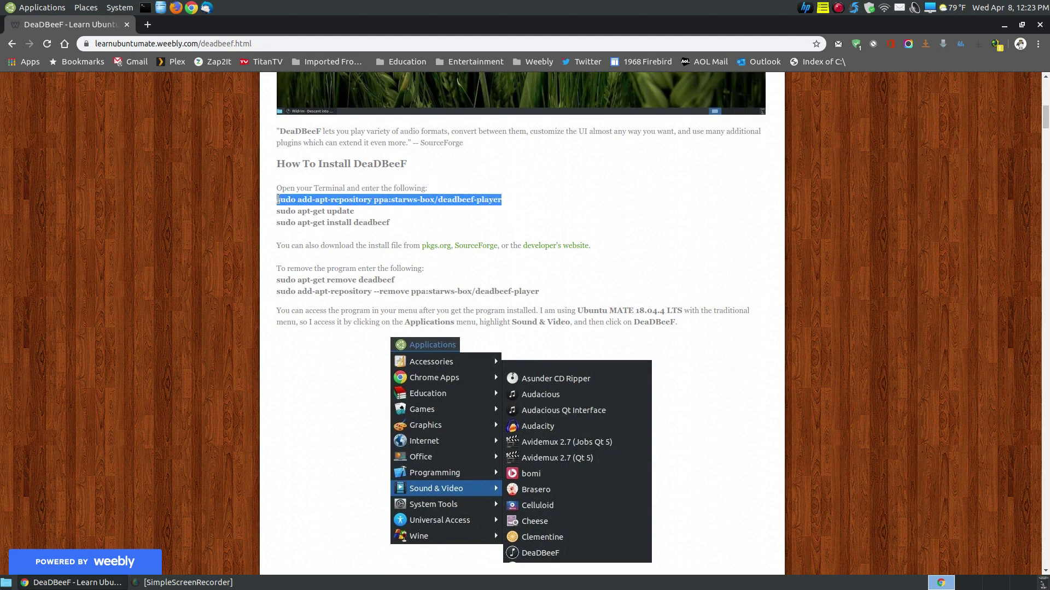
right_click(304, 197)
click(322, 203)
click(345, 208)
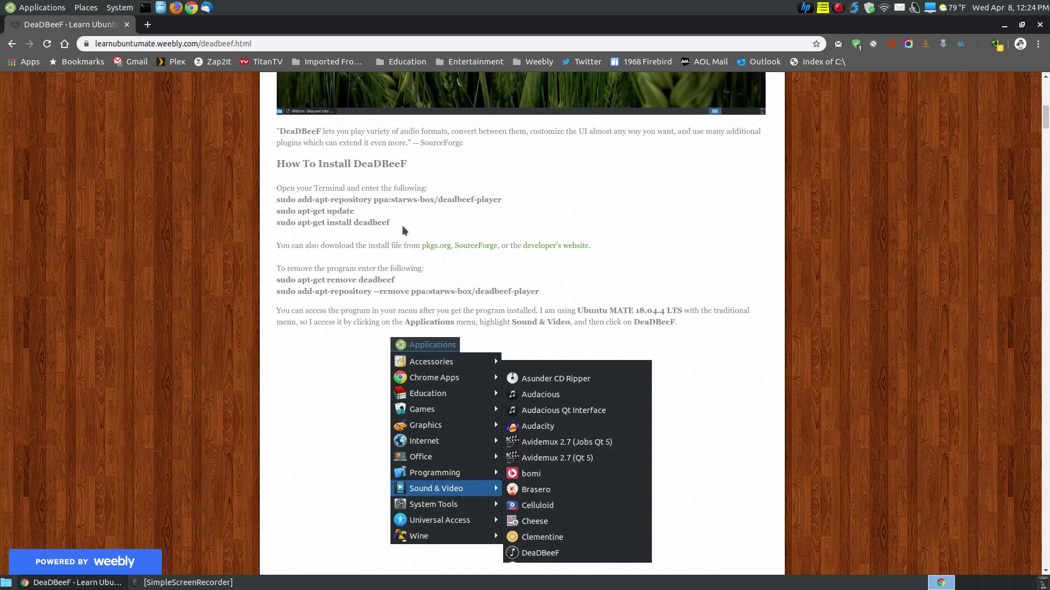
Copy the command "sudo apt-get install deadbeef" from the installation instructions and clear the text selection
drag(398, 223, 276, 223)
right_click(276, 224)
click(304, 233)
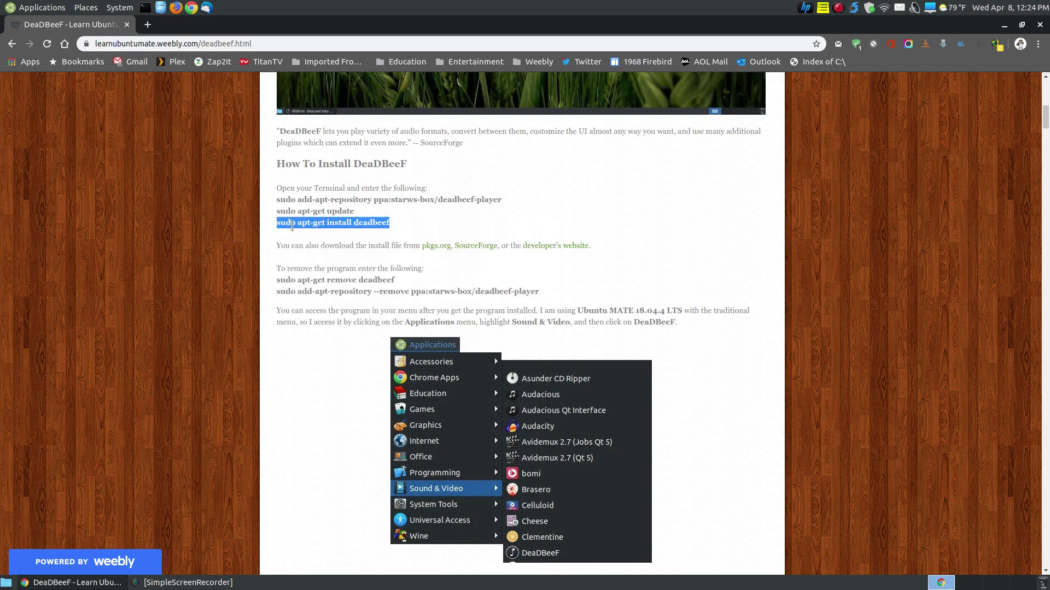
click(309, 199)
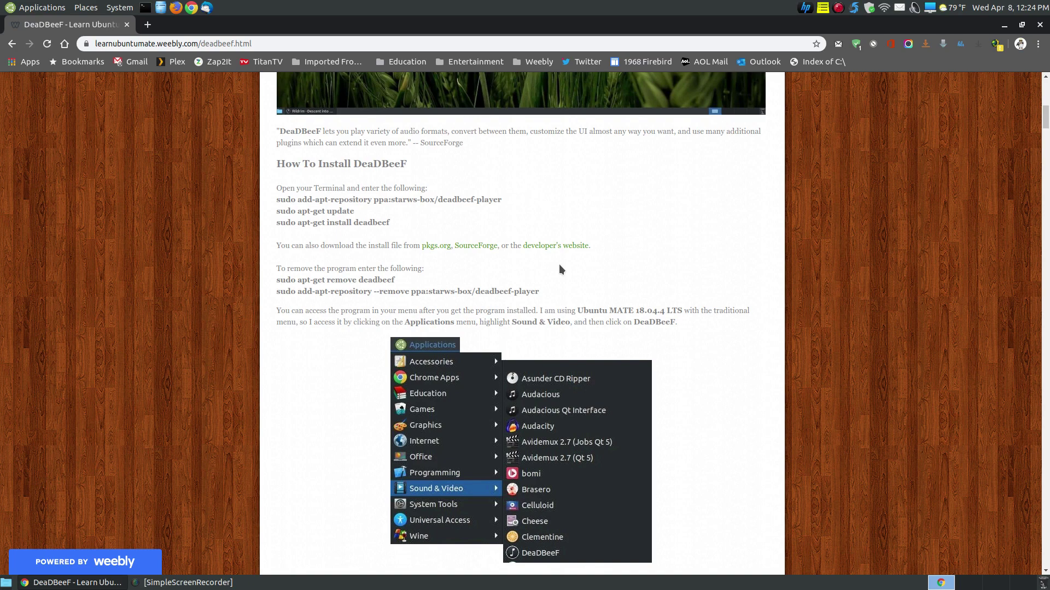
Copy the command "sudo apt-get remove deadbeef" from the removal instructions and clear the text selection
scroll(559, 264, down, 2)
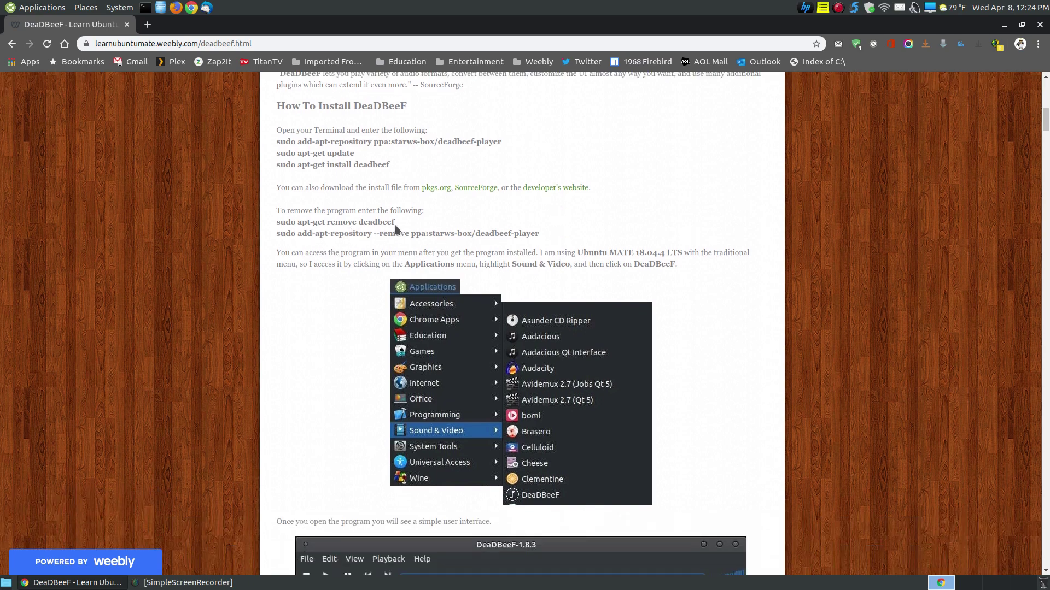
drag(395, 223, 276, 224)
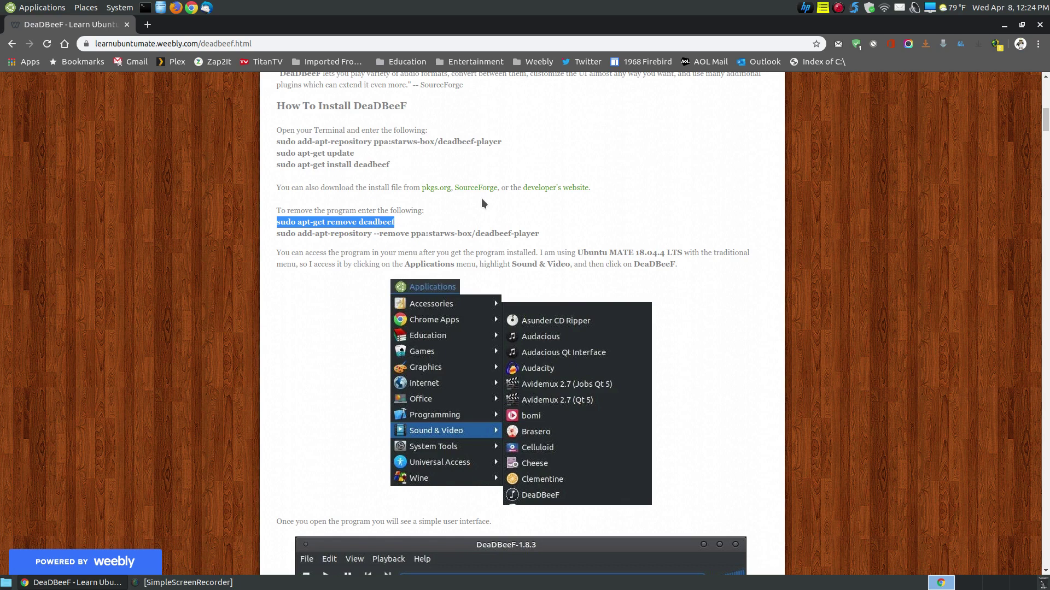
right_click(352, 219)
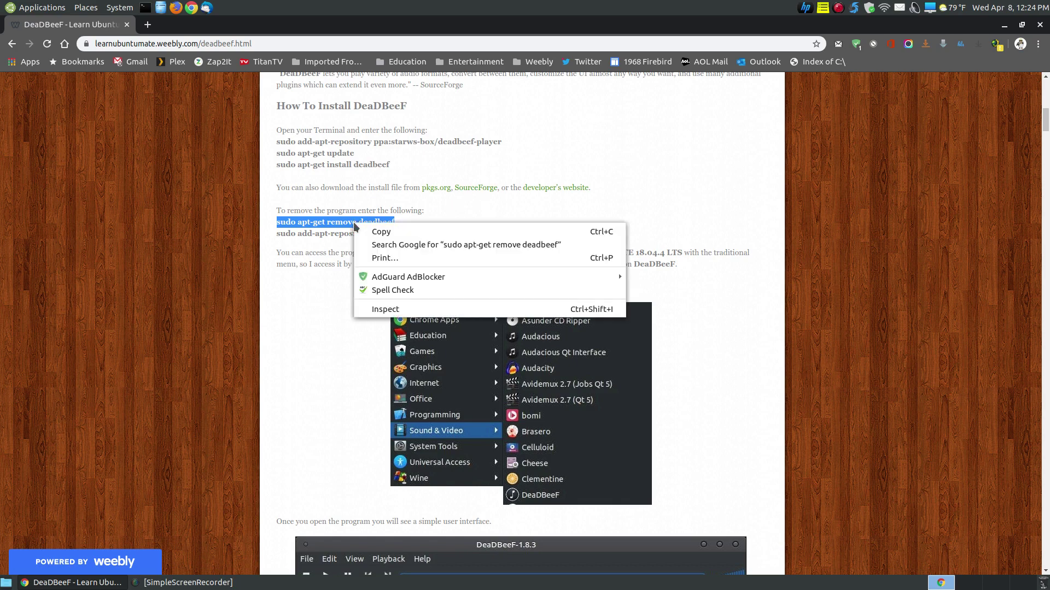
click(363, 230)
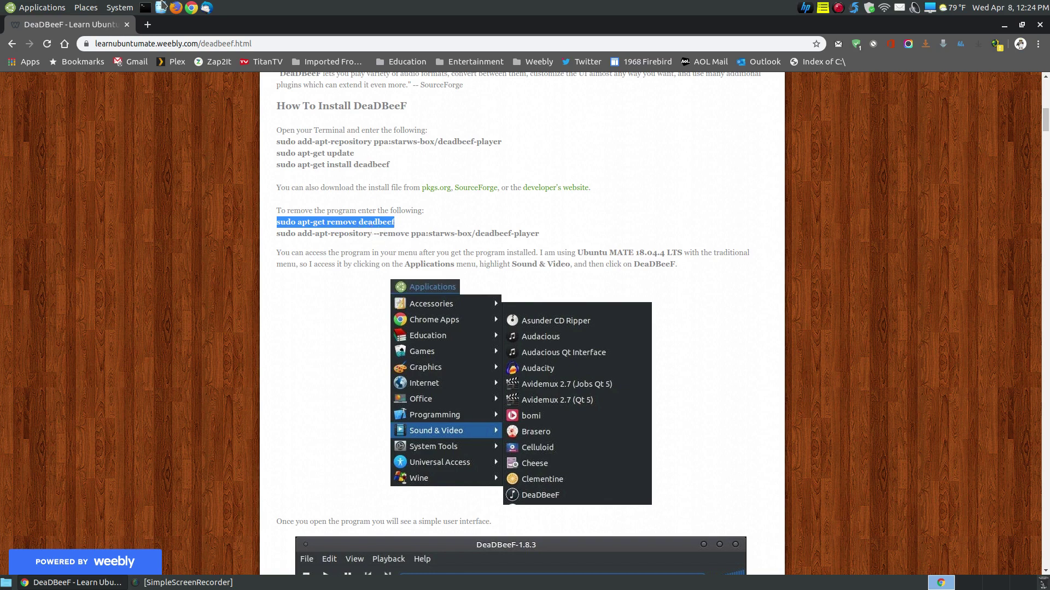
click(371, 223)
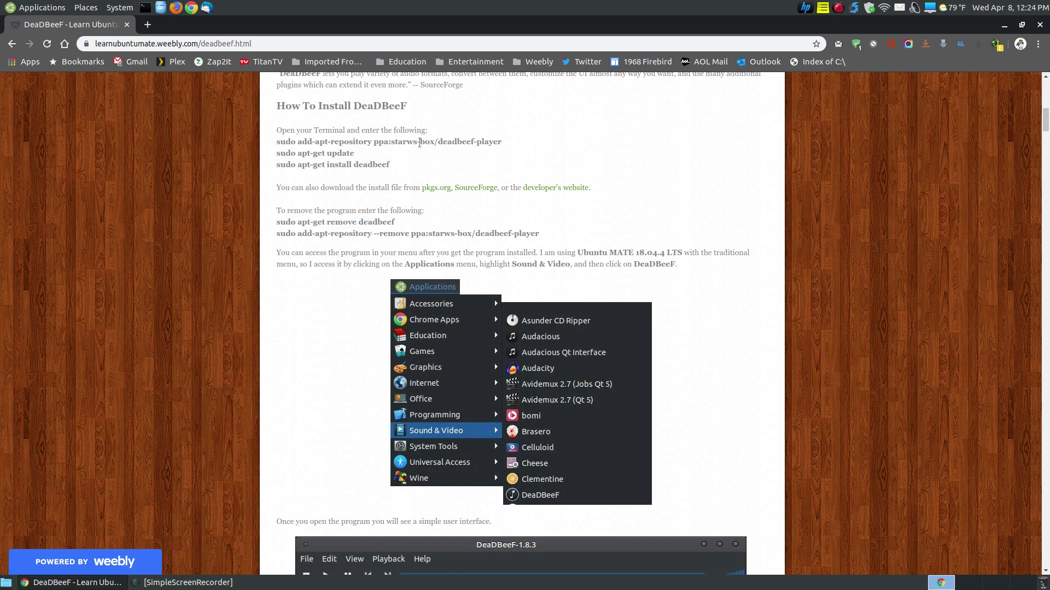
Highlight the command "sudo add-apt-repository --remove ppa:starws-box/deadbeef-player" in the removal instructions, and clear the selection
drag(420, 143, 484, 140)
drag(538, 233, 285, 238)
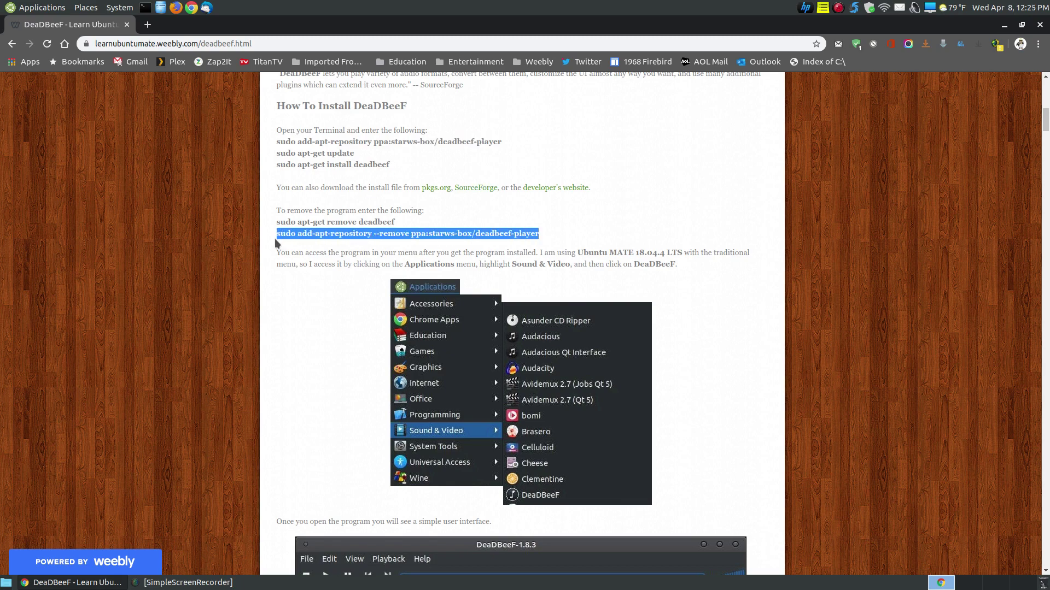
click(427, 184)
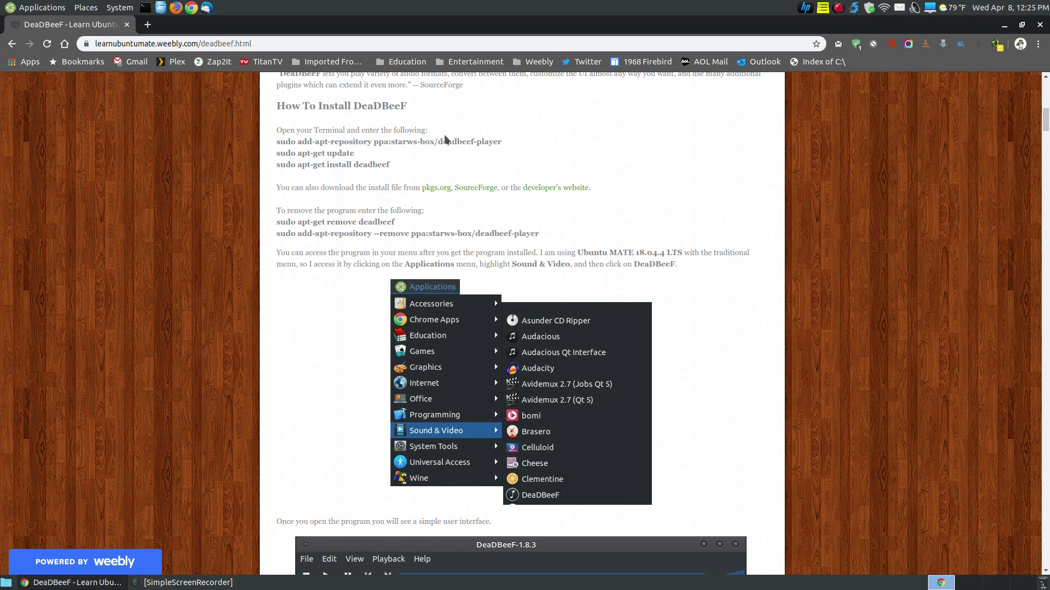
Look up DeaDBeeF among the installed Sound & Video applications without launching it
scroll(917, 376, down, 3)
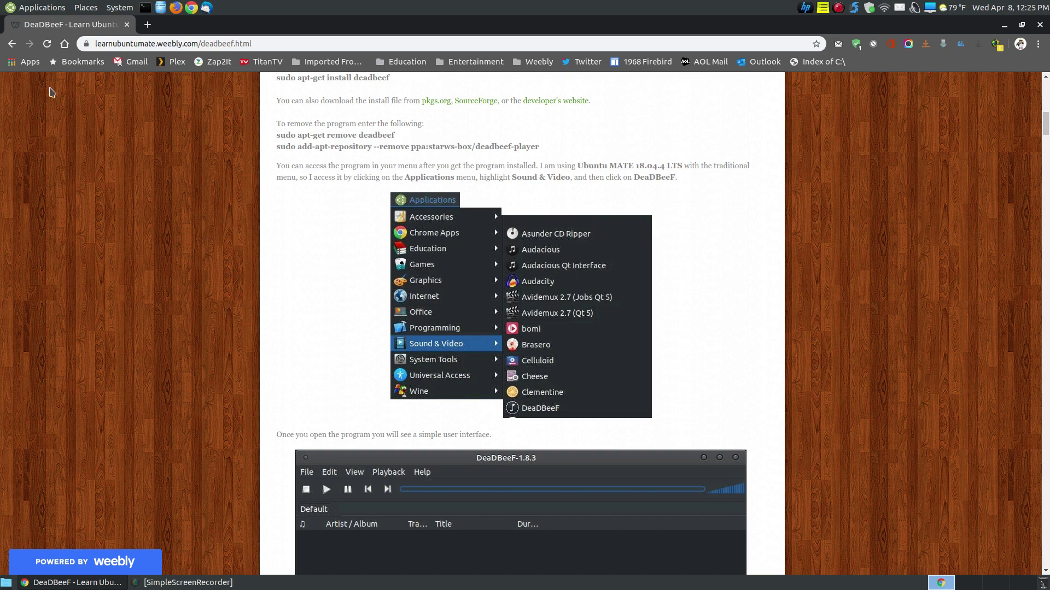
click(11, 9)
mouse_move(54, 157)
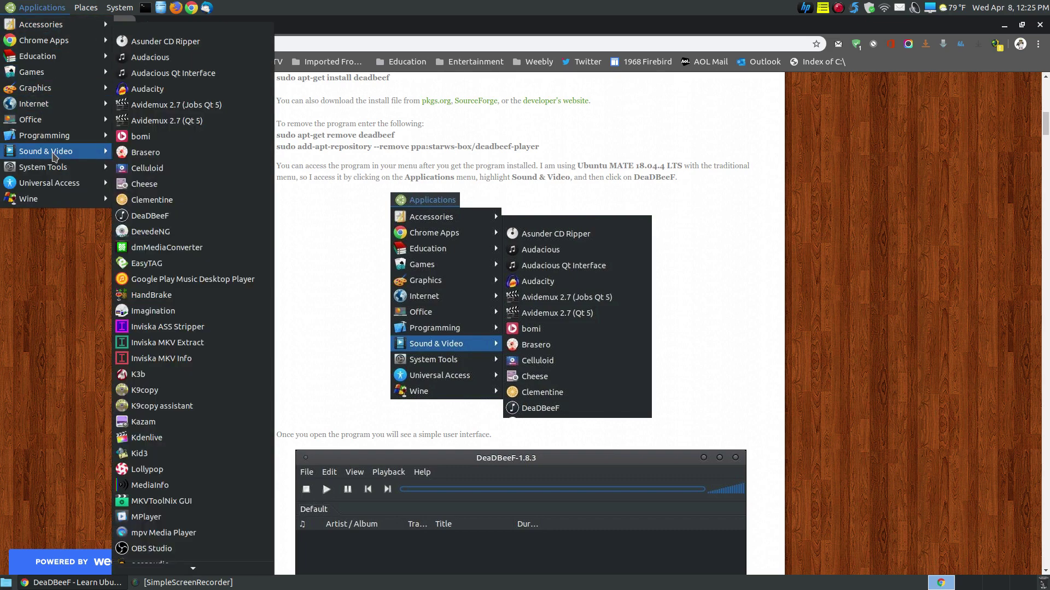
click(876, 297)
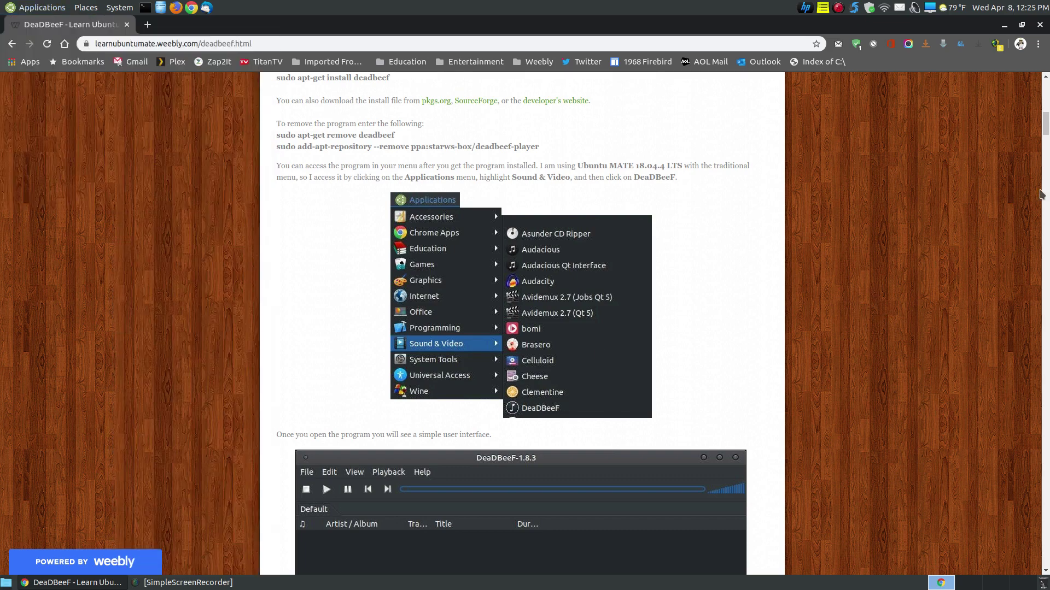
Read the guide's sections on the DeaDBeeF interface and adding music files or folders to the playlist
scroll(855, 266, down, 5)
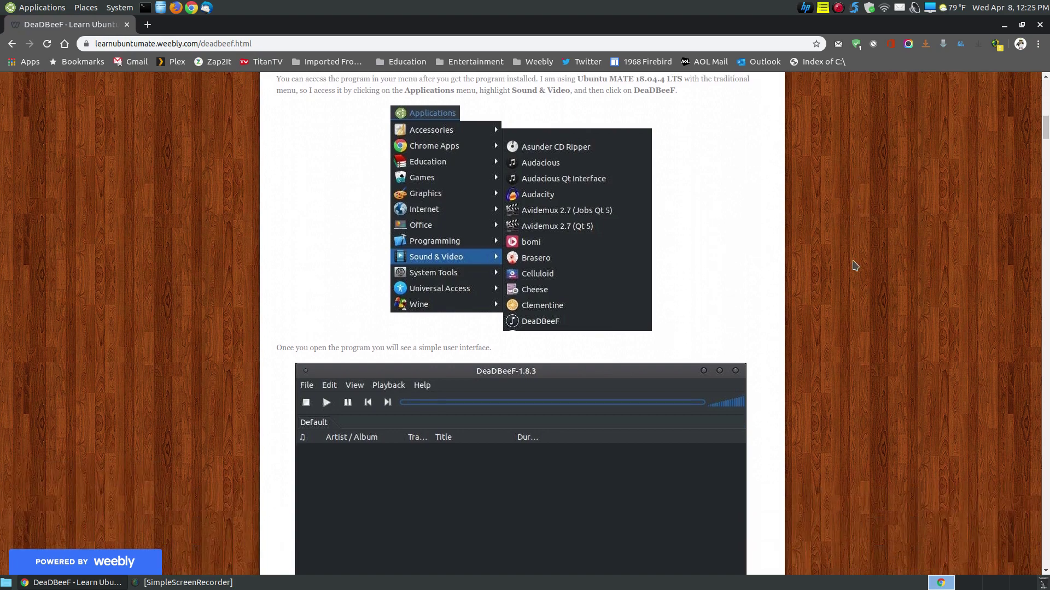
scroll(855, 265, down, 2)
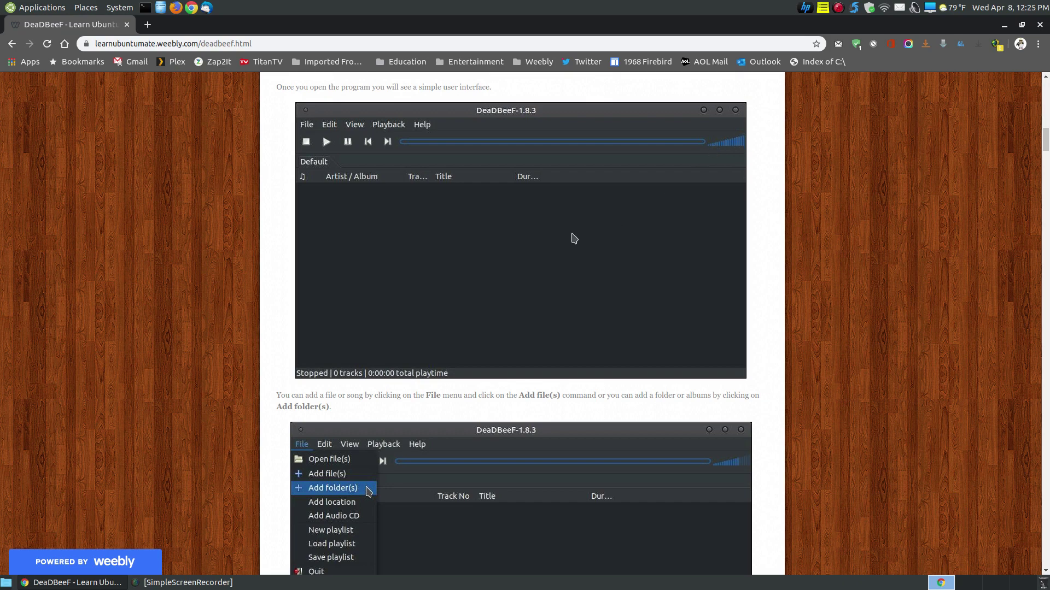
scroll(553, 251, down, 3)
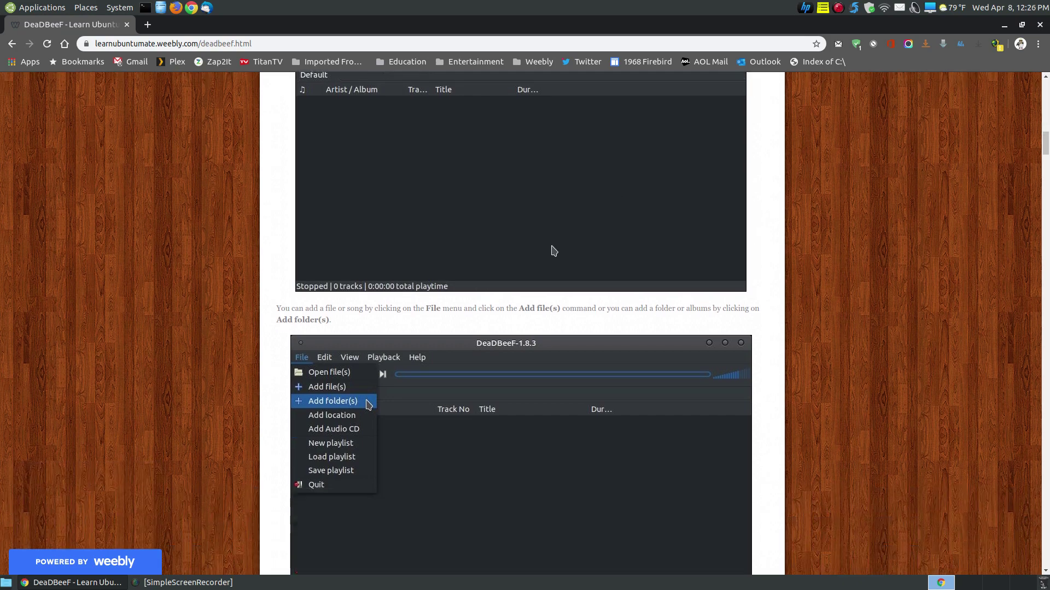
scroll(554, 251, down, 5)
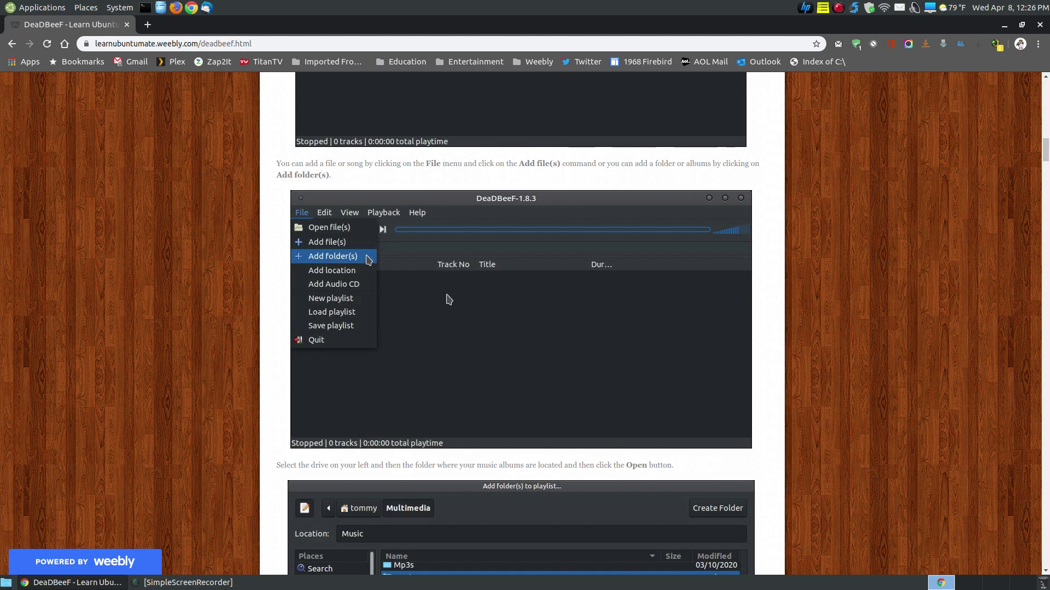
scroll(446, 298, down, 3)
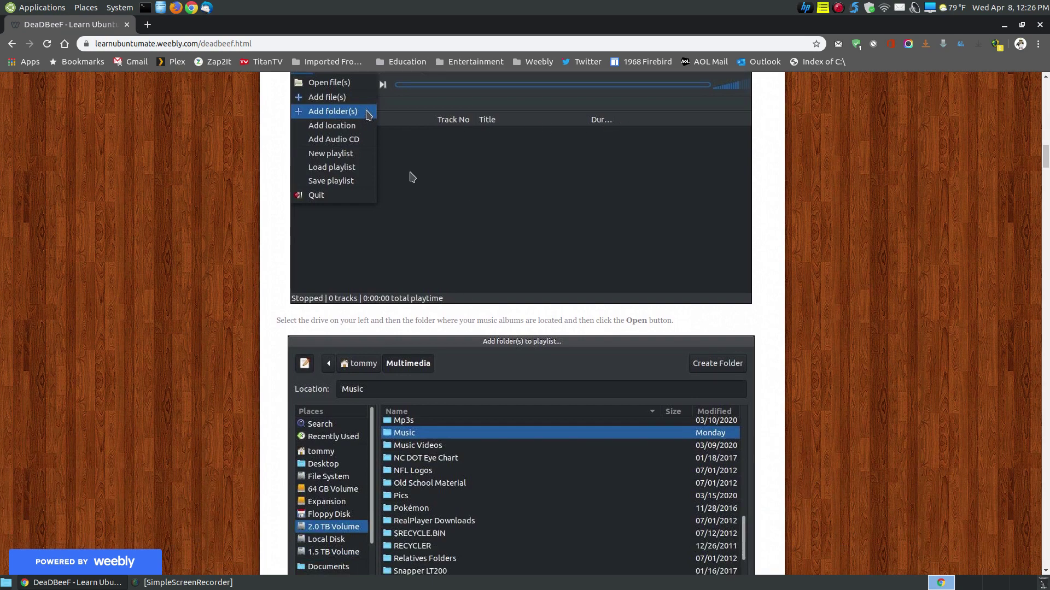
scroll(689, 246, down, 7)
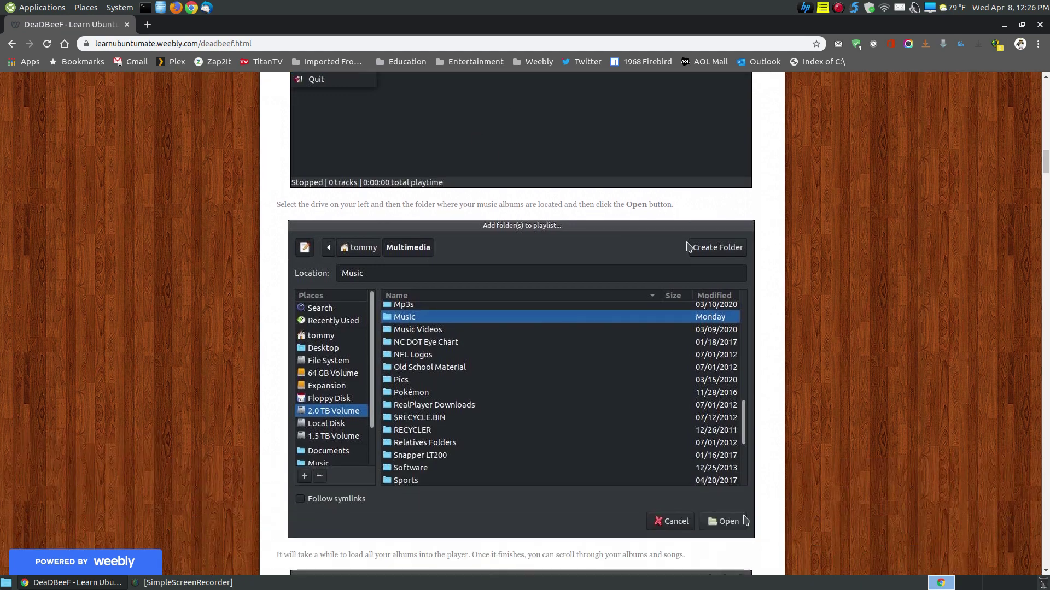
Read the guide's sections on loading a music folder into the playlist and sorting songs with the Sort by options
scroll(500, 202, up, 12)
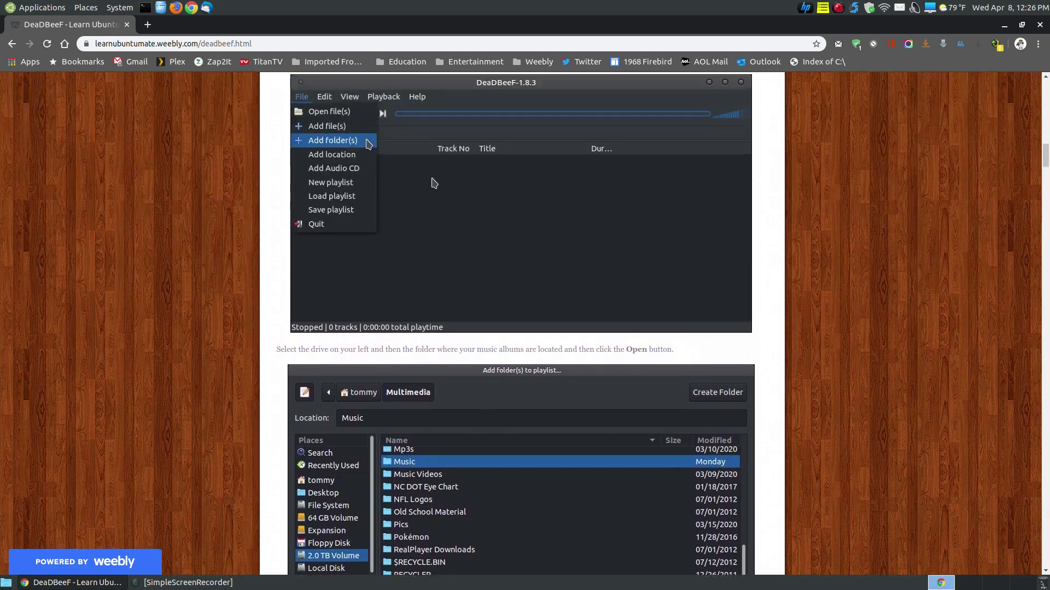
scroll(499, 256, down, 8)
scroll(499, 258, down, 4)
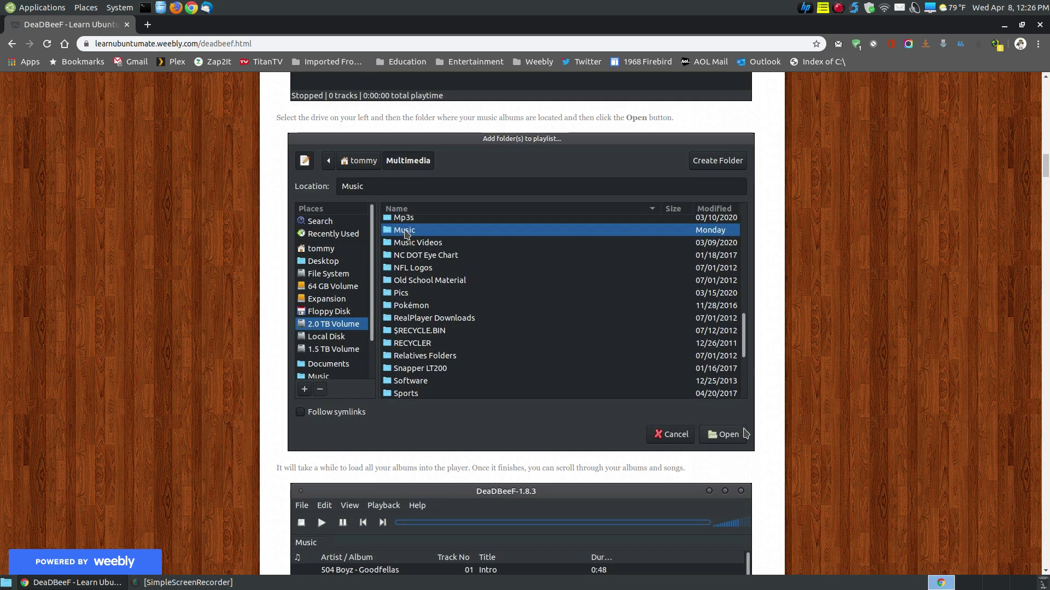
scroll(744, 355, down, 5)
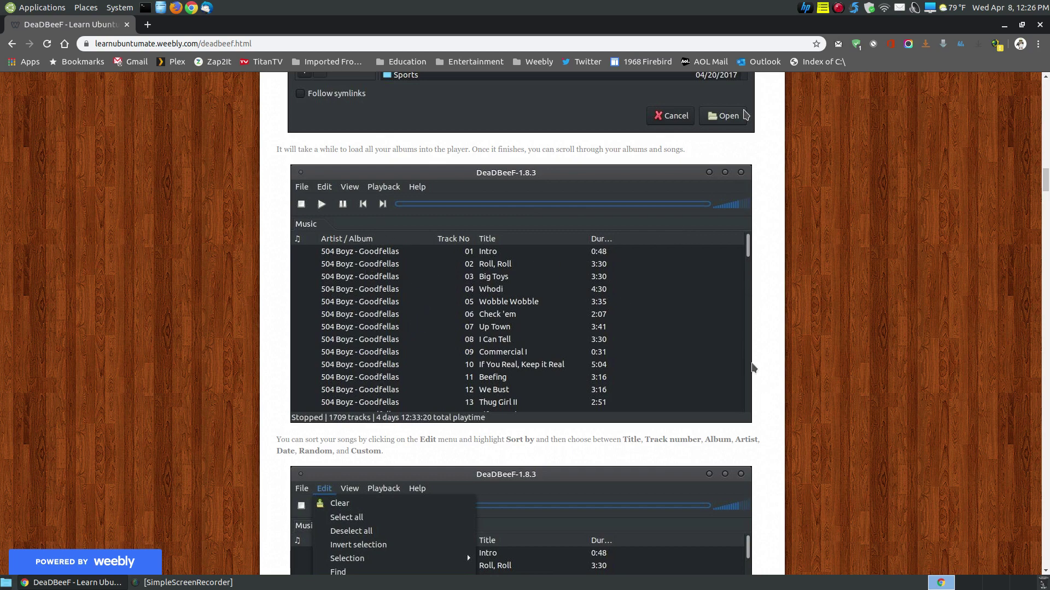
scroll(495, 324, down, 5)
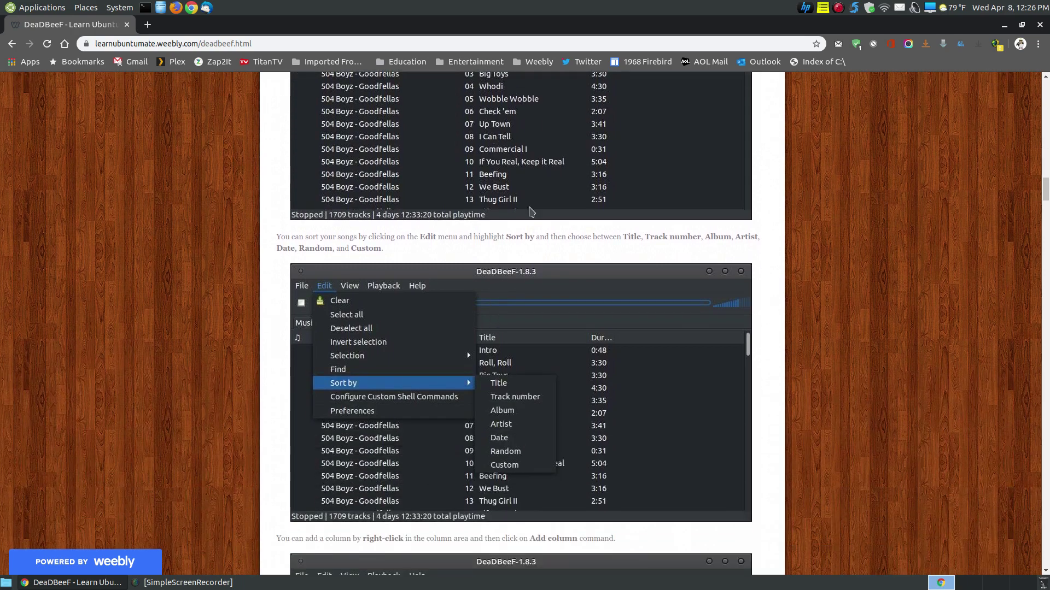
scroll(541, 230, up, 4)
scroll(563, 257, down, 4)
scroll(571, 268, down, 1)
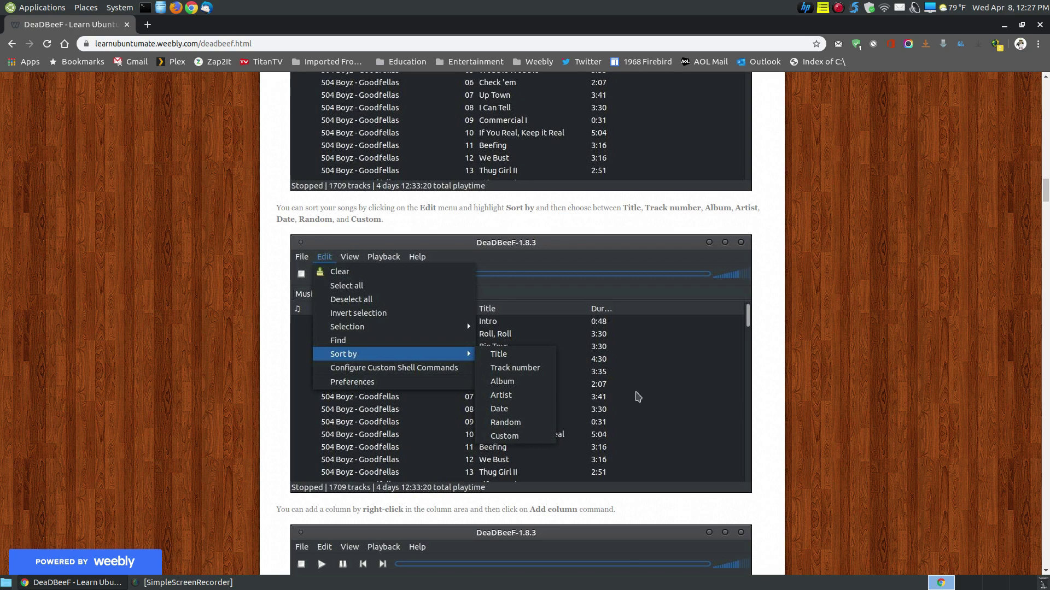
scroll(672, 444, down, 3)
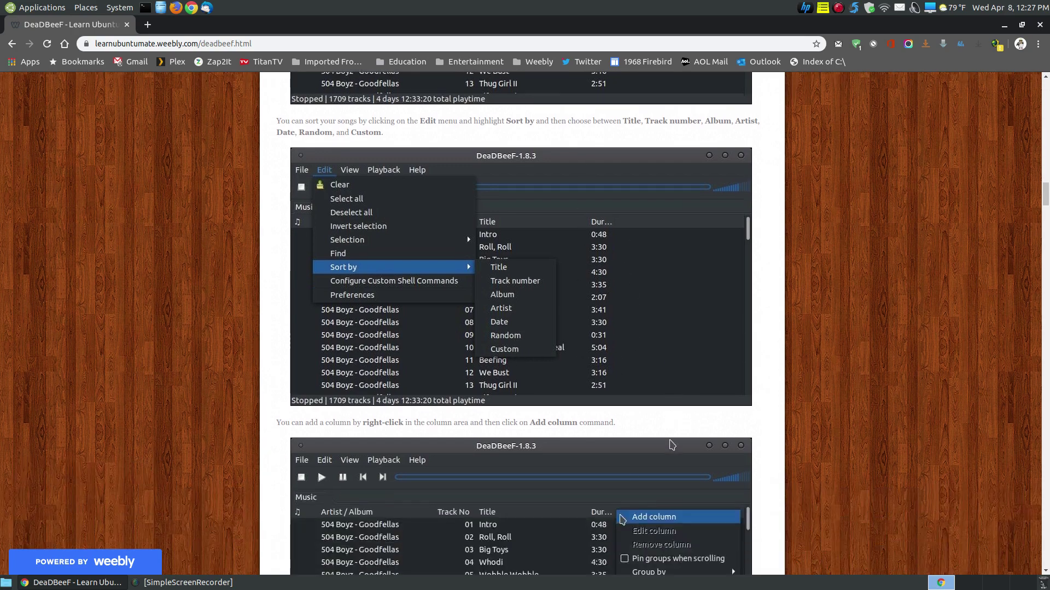
Read the guide's instructions on adding a playlist column, including the Add column settings, column types and Bitrate example
scroll(672, 444, down, 8)
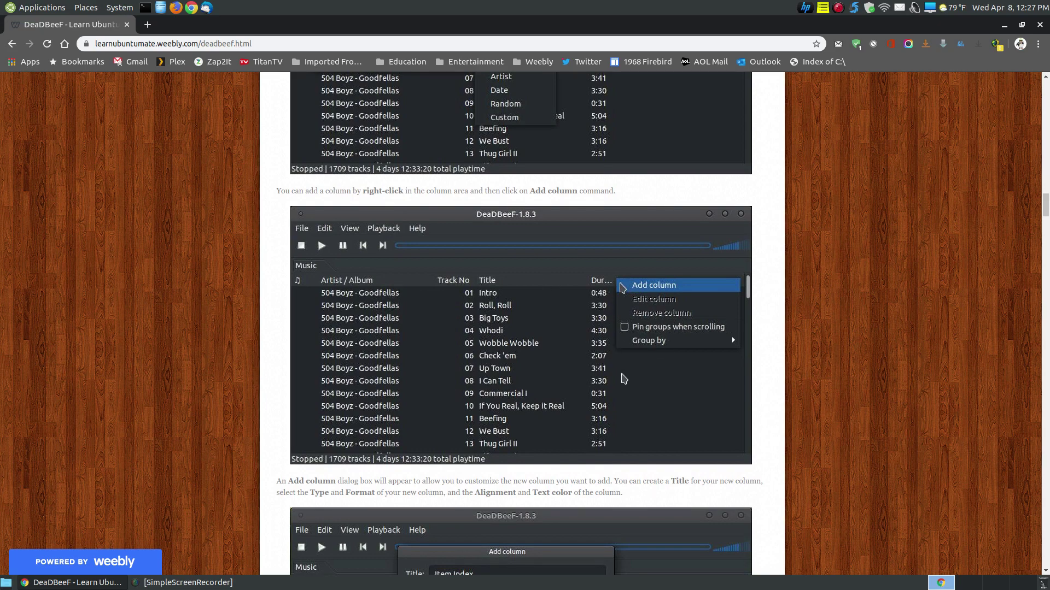
scroll(624, 378, down, 3)
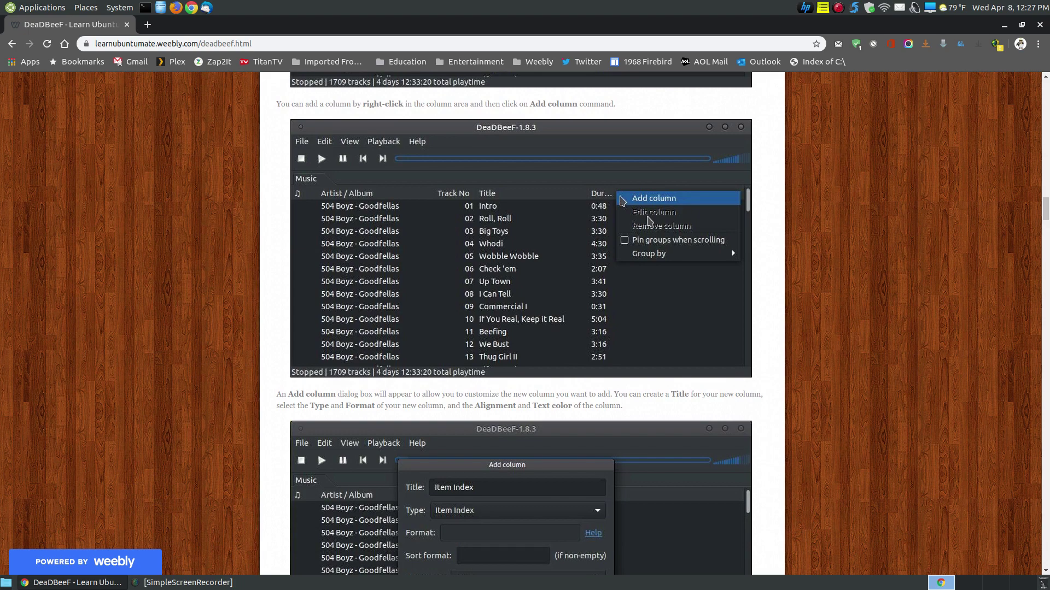
scroll(592, 444, down, 7)
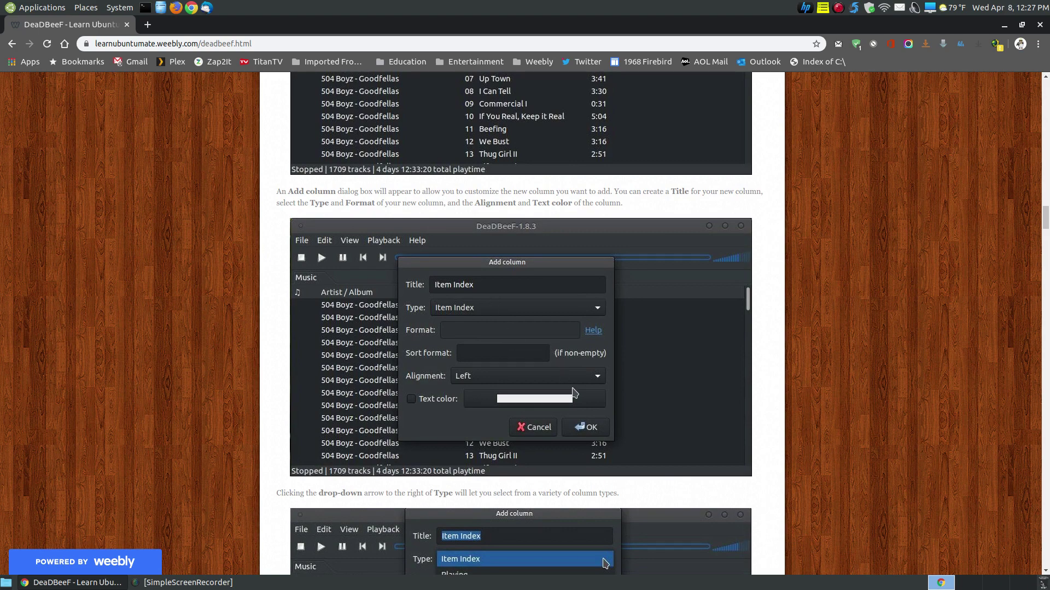
scroll(610, 432, down, 10)
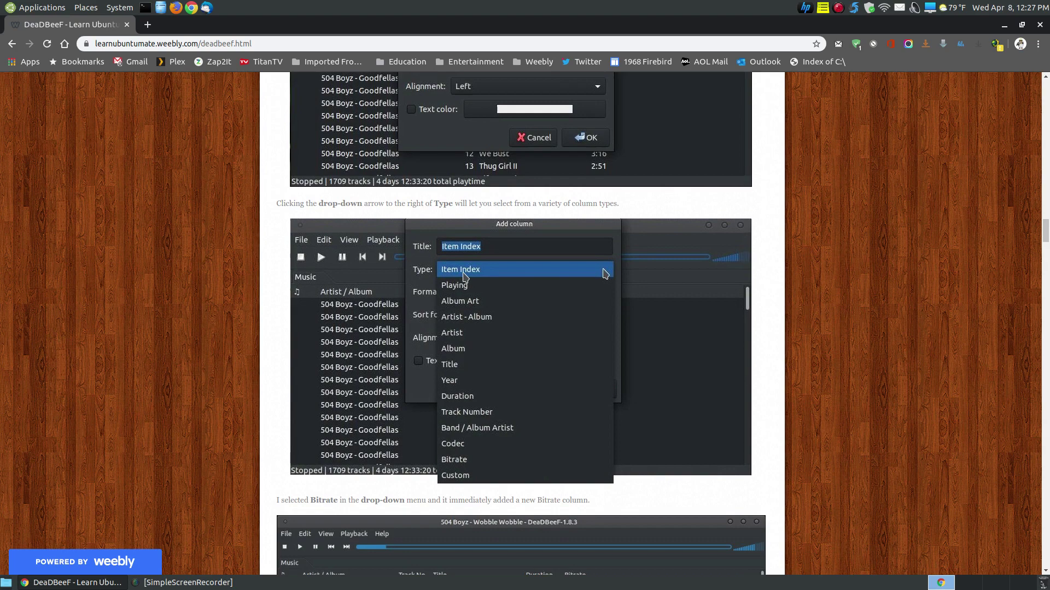
scroll(618, 432, down, 10)
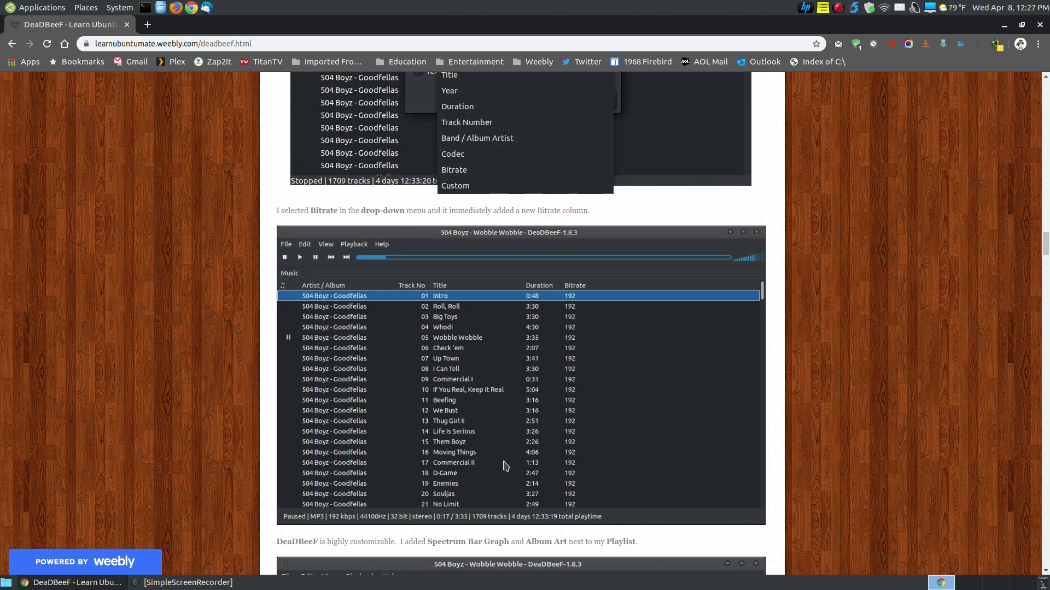
scroll(626, 406, down, 5)
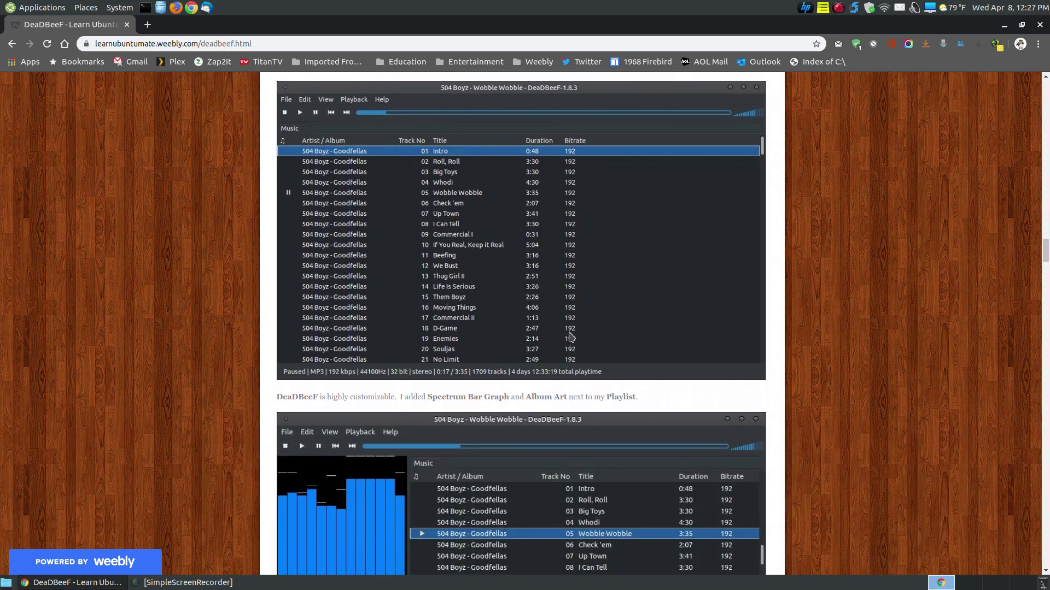
Read the guide's section on customizing the player with Design mode, splitters and inserted elements, through to the end of the page
scroll(570, 336, down, 9)
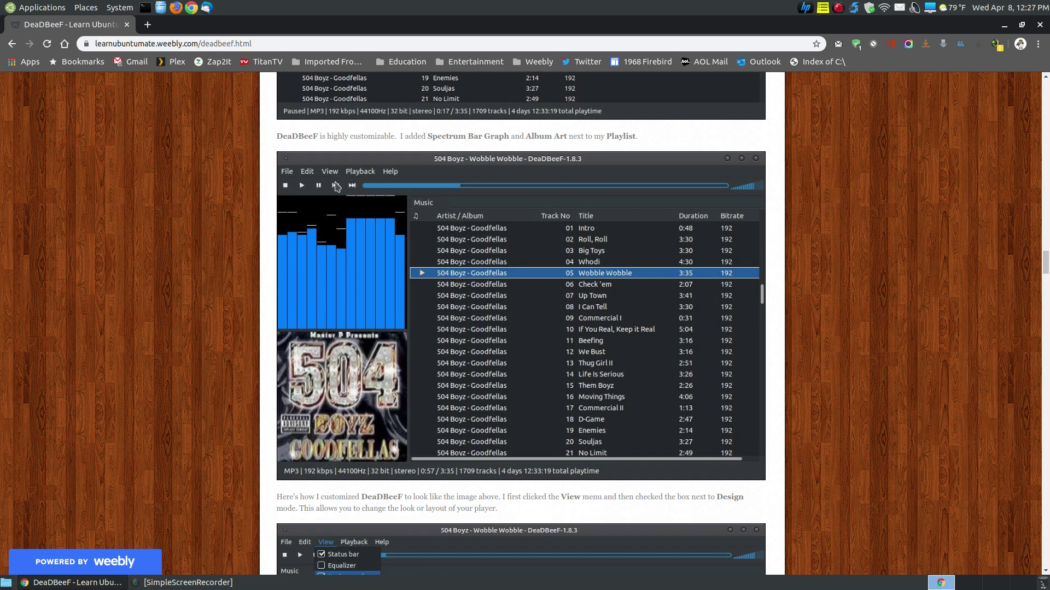
scroll(471, 285, down, 1)
scroll(471, 285, down, 2)
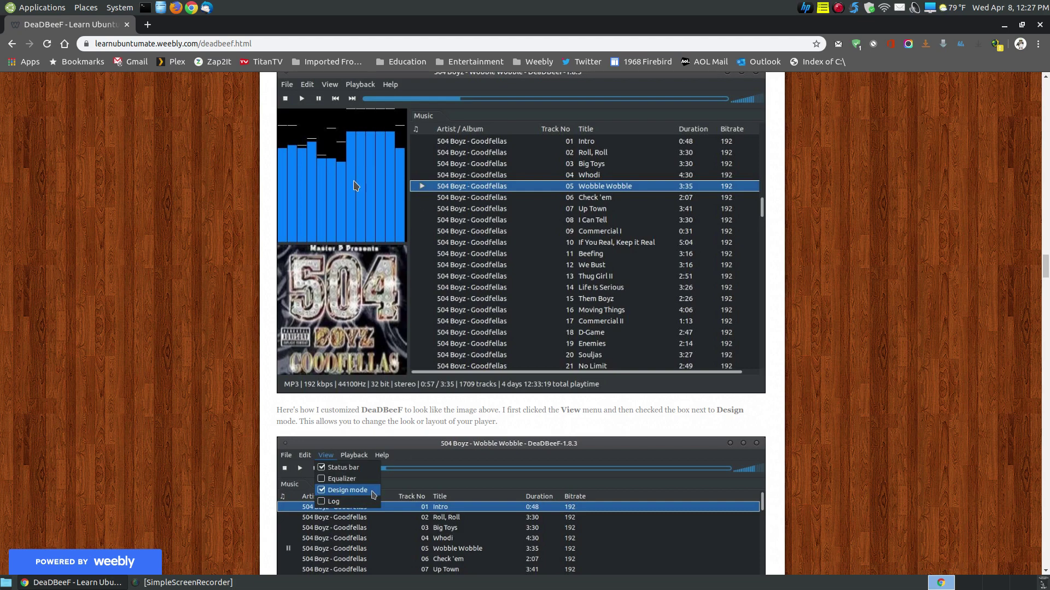
scroll(454, 293, down, 7)
scroll(353, 344, up, 9)
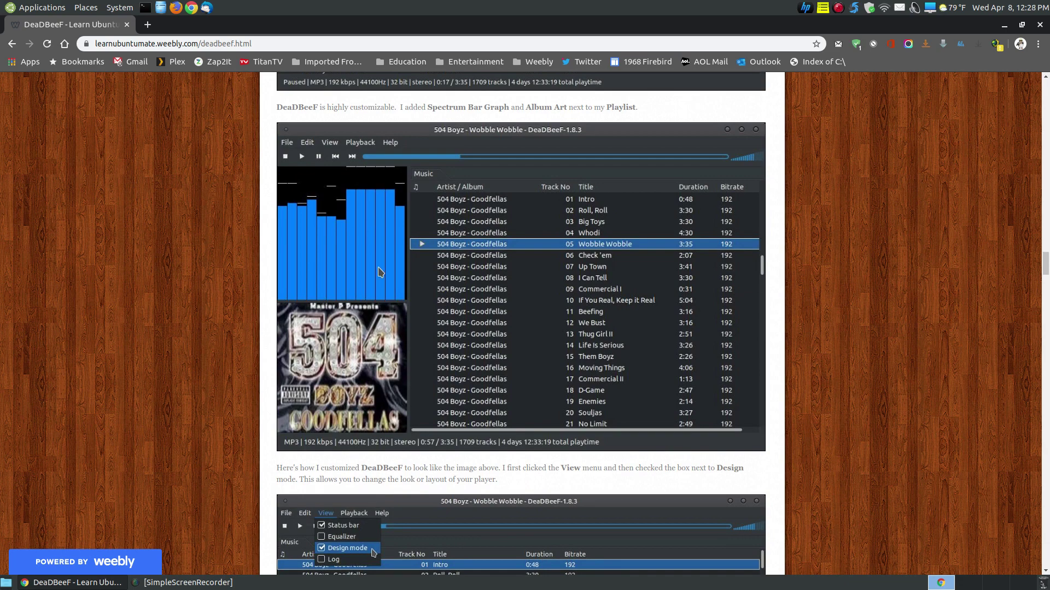
scroll(380, 266, down, 7)
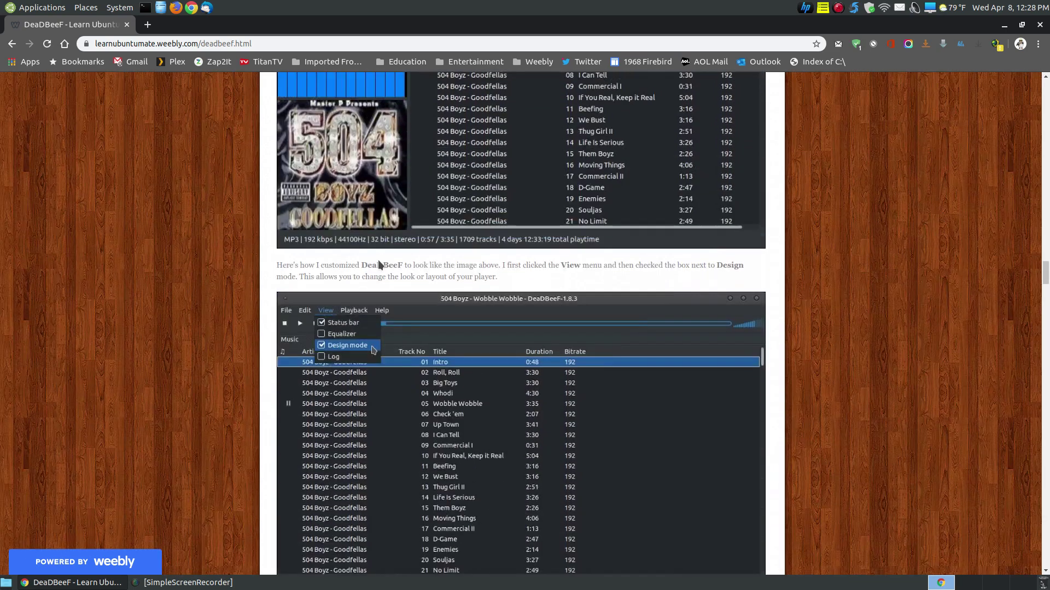
scroll(378, 260, up, 6)
scroll(522, 350, down, 4)
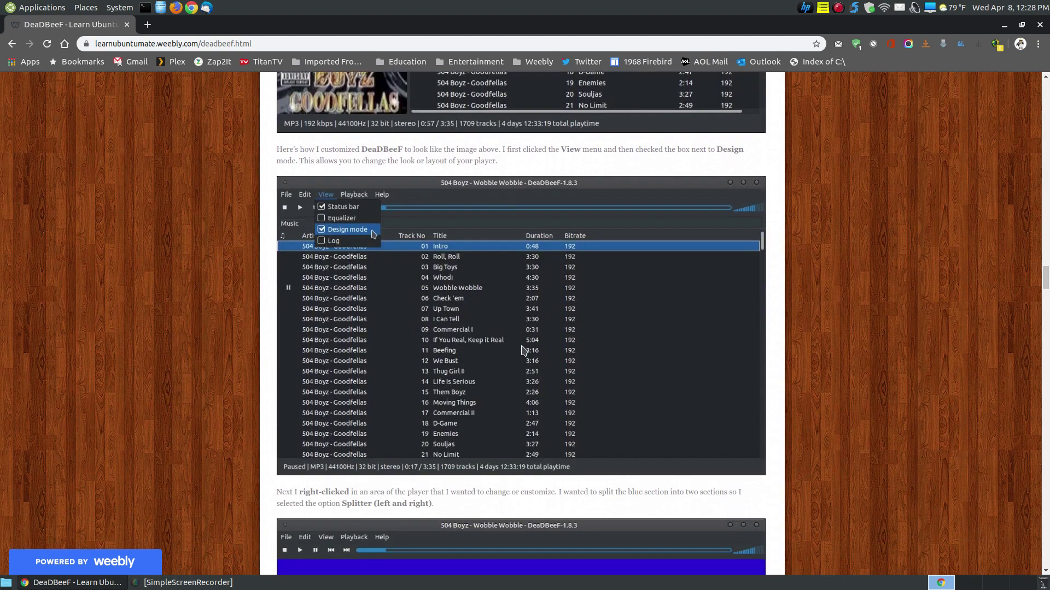
scroll(604, 394, down, 5)
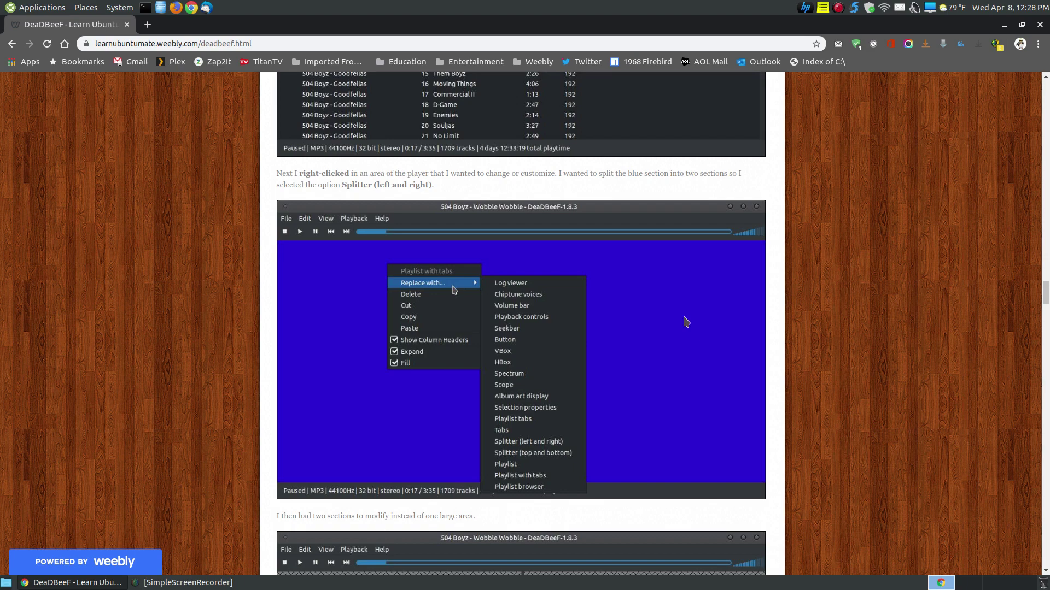
scroll(686, 322, down, 1)
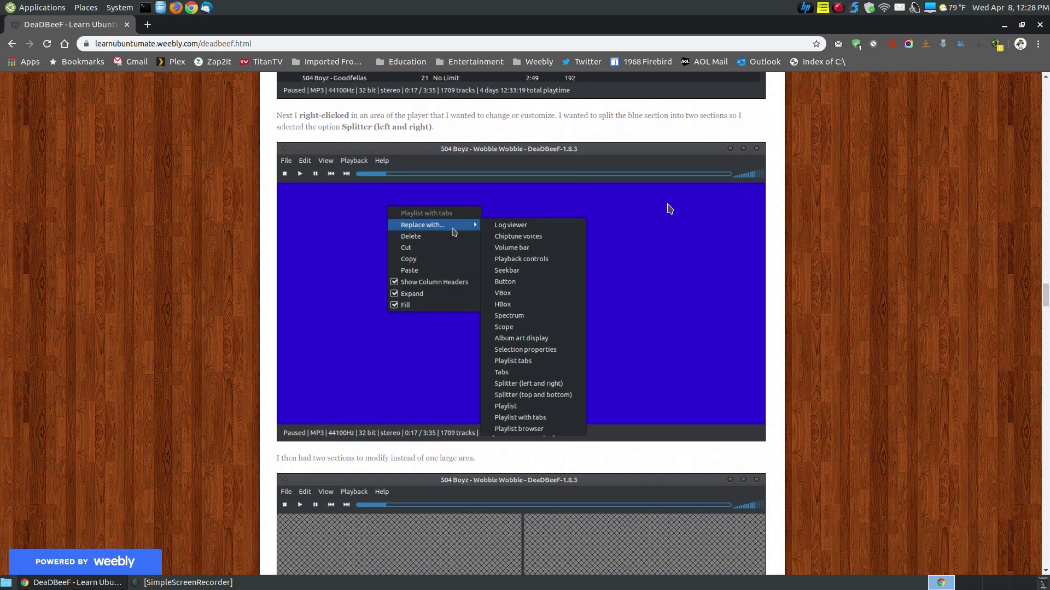
scroll(650, 328, down, 8)
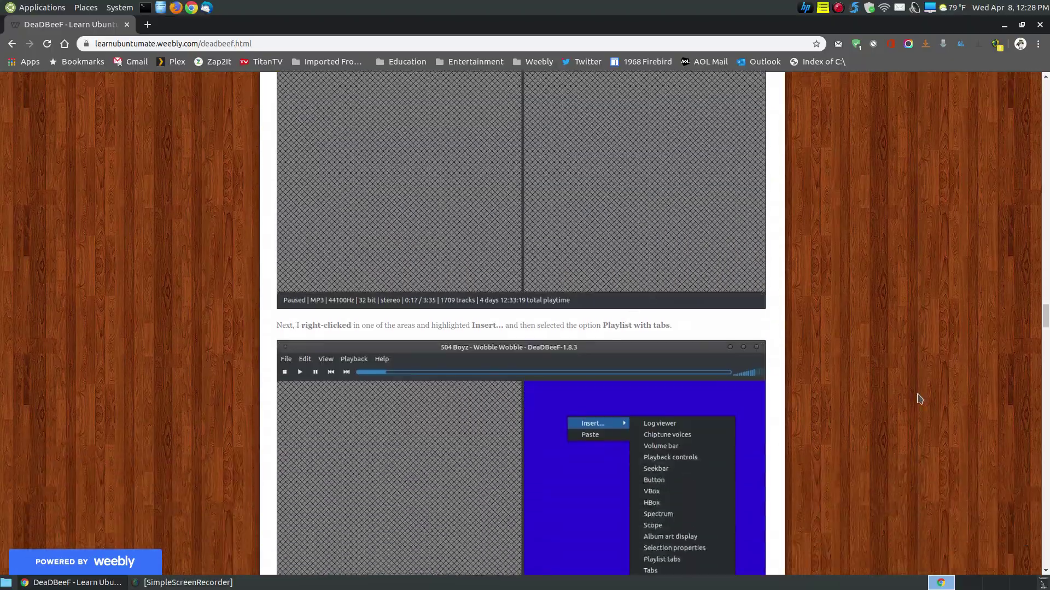
drag(1045, 317, 1045, 561)
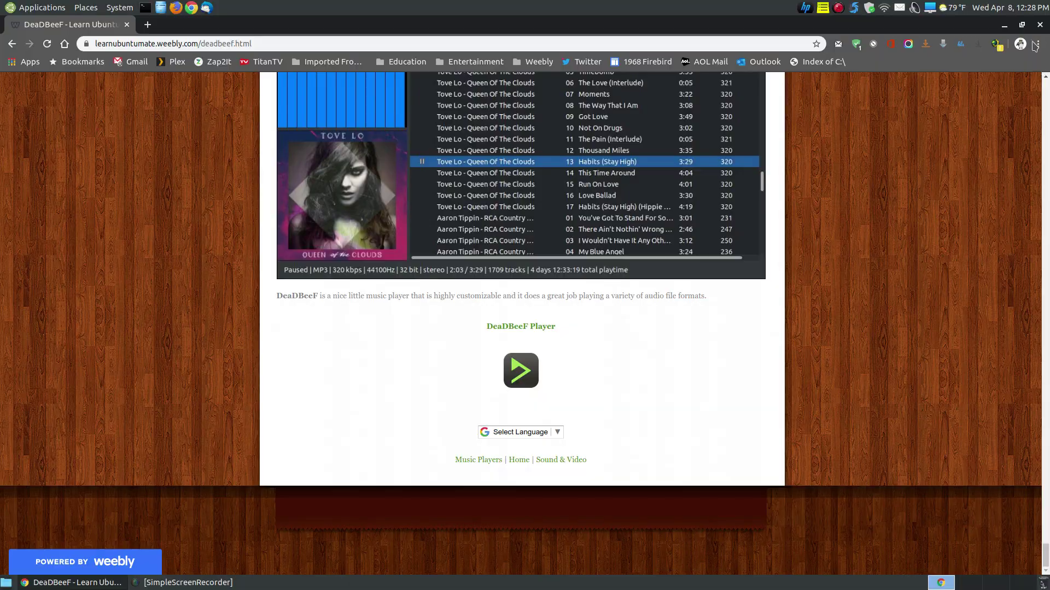
Minimize the browser and launch DeaDBeeF from the installed Sound & Video applications
click(1004, 24)
click(31, 5)
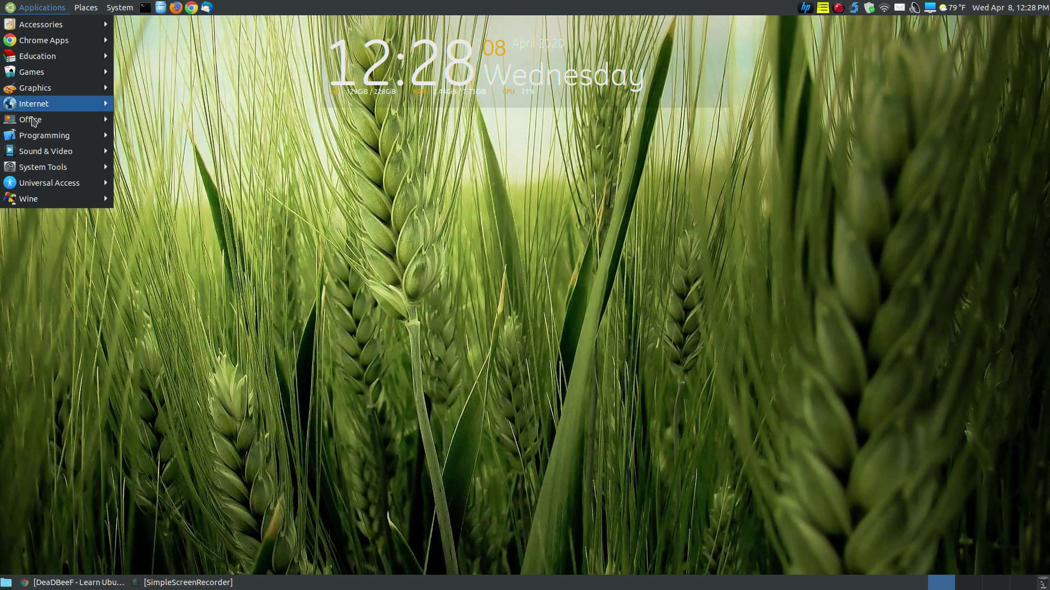
mouse_move(63, 157)
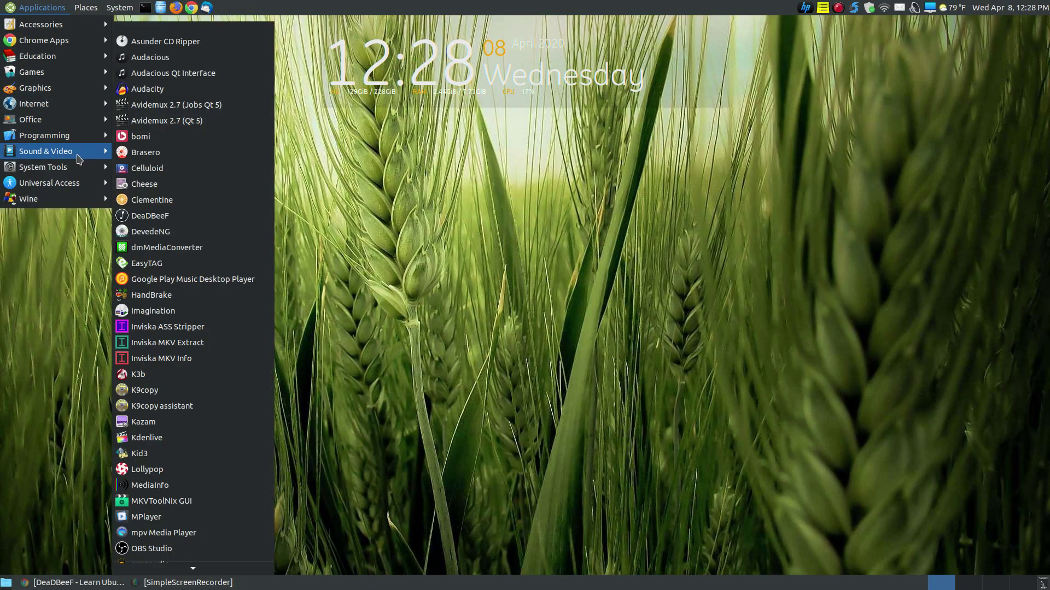
click(188, 215)
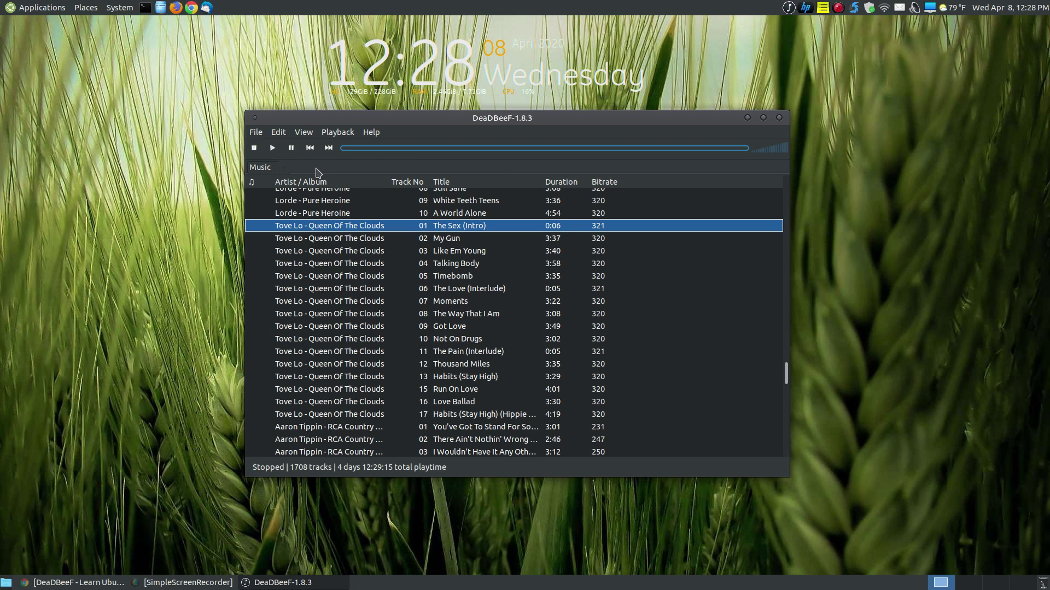
Look over DeaDBeeF's file and playlist commands, and browse the loaded tracks with "The Pain (Interlude)" selected
click(260, 134)
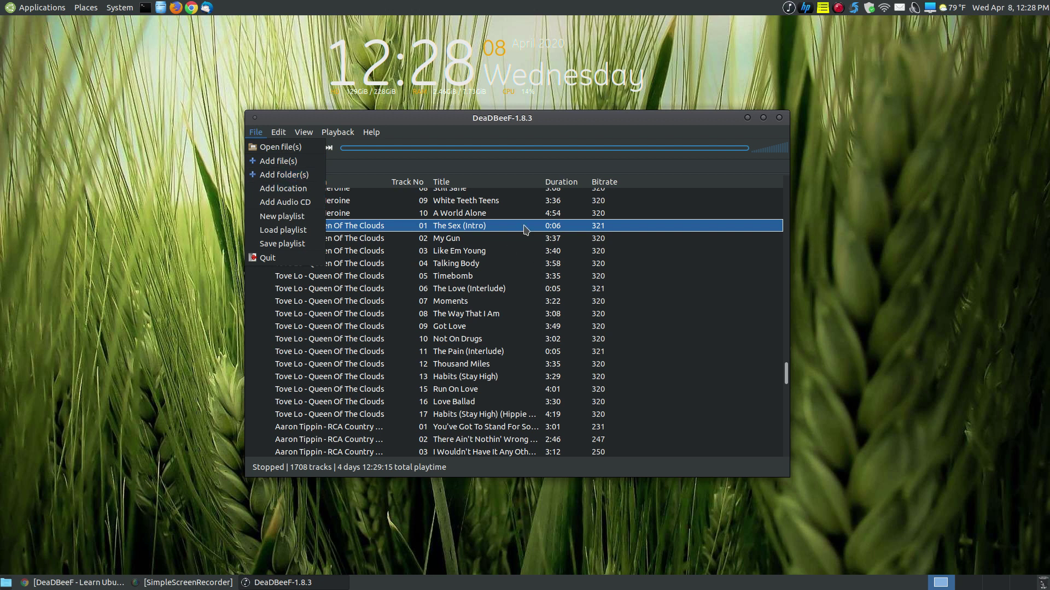
click(530, 120)
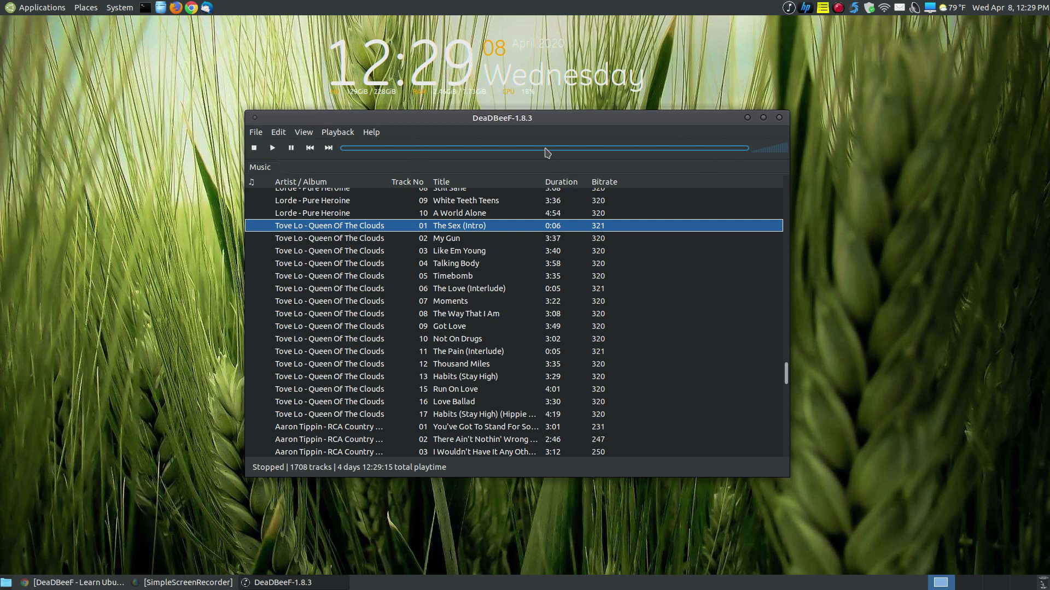
click(311, 351)
scroll(311, 351, down, 1)
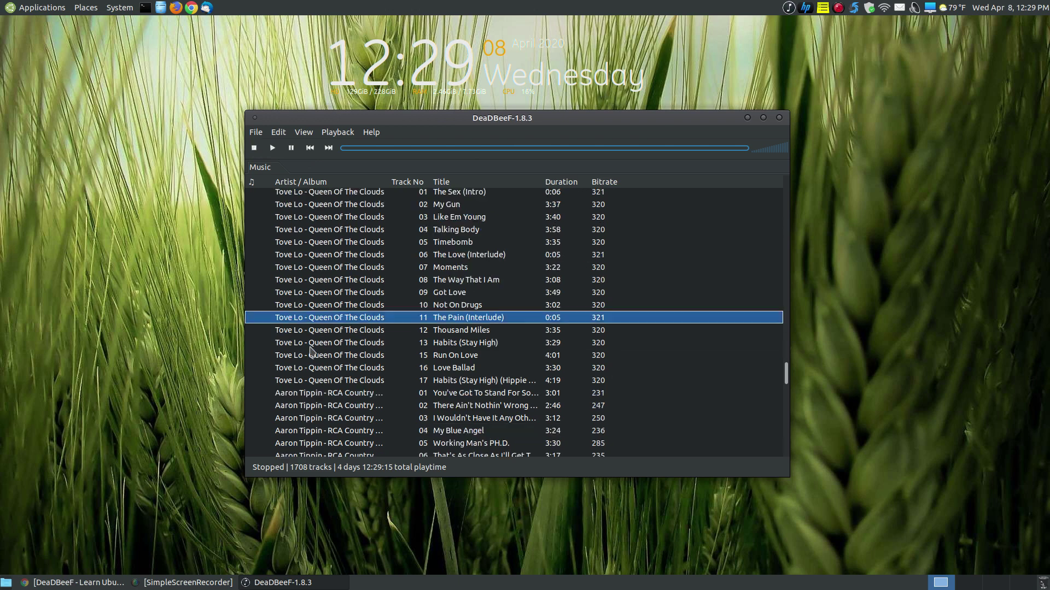
scroll(310, 351, down, 2)
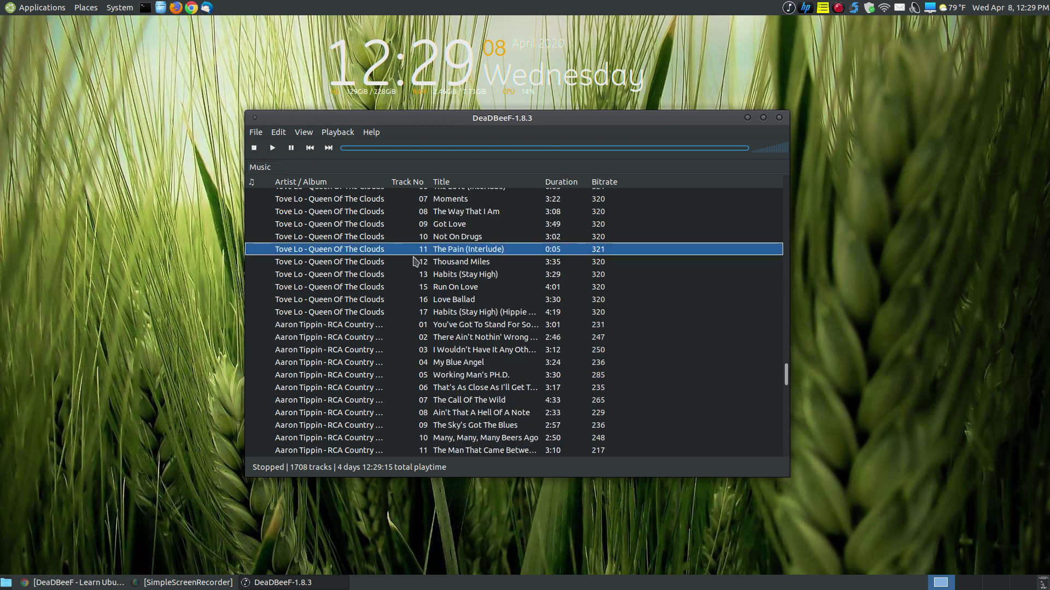
Enable Design mode and replace the playlist area with a Splitter (left and right)
click(311, 135)
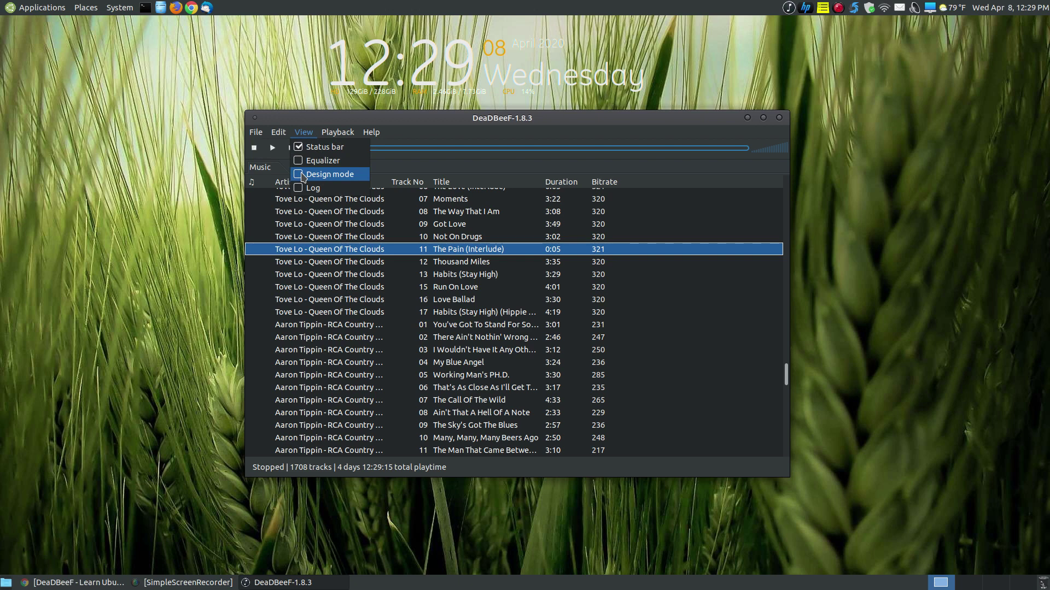
click(301, 175)
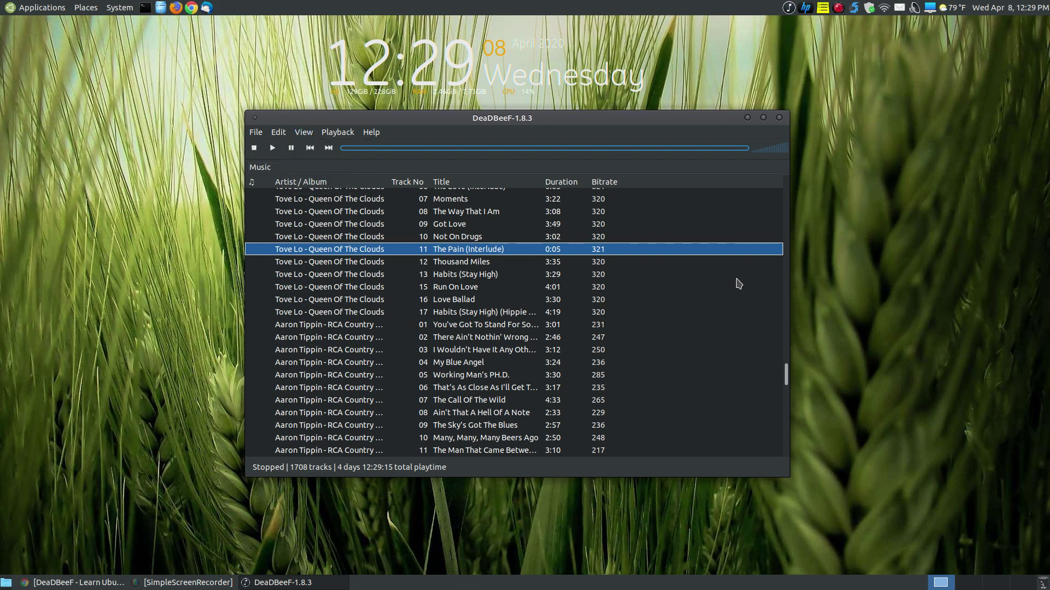
right_click(512, 279)
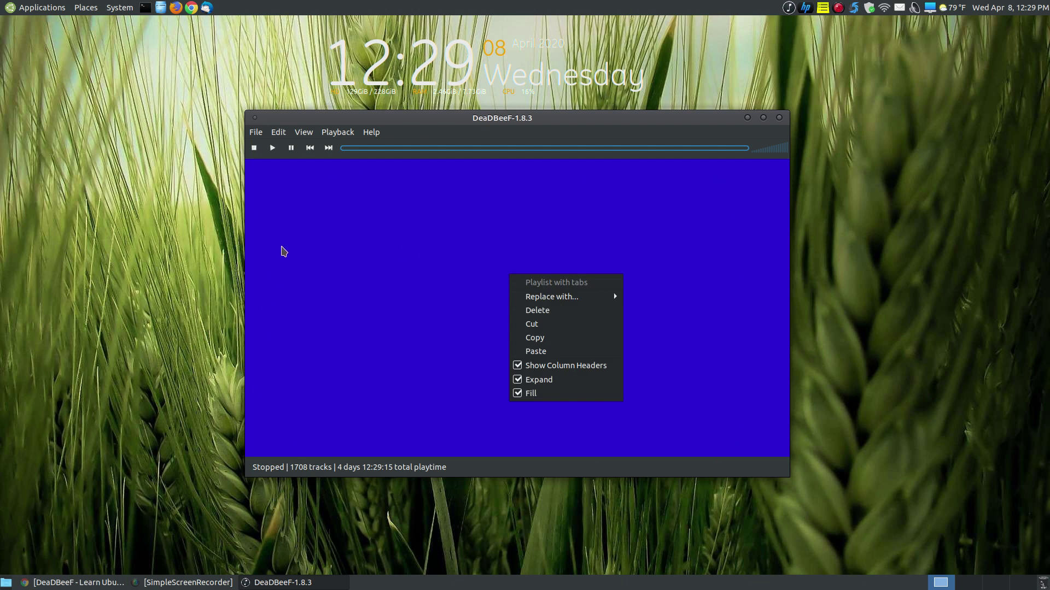
mouse_move(599, 299)
mouse_move(554, 300)
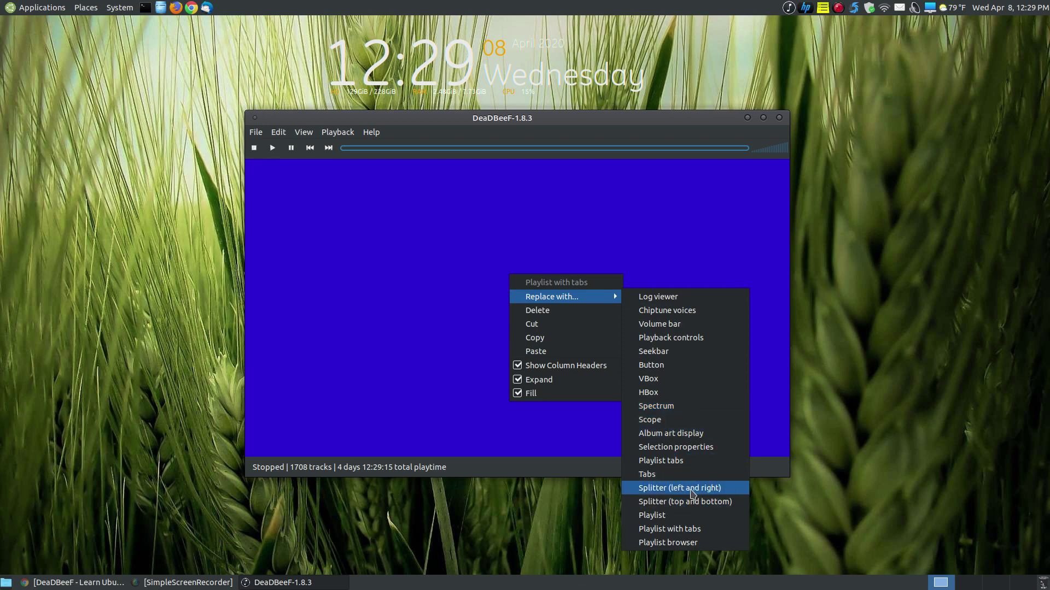
click(692, 493)
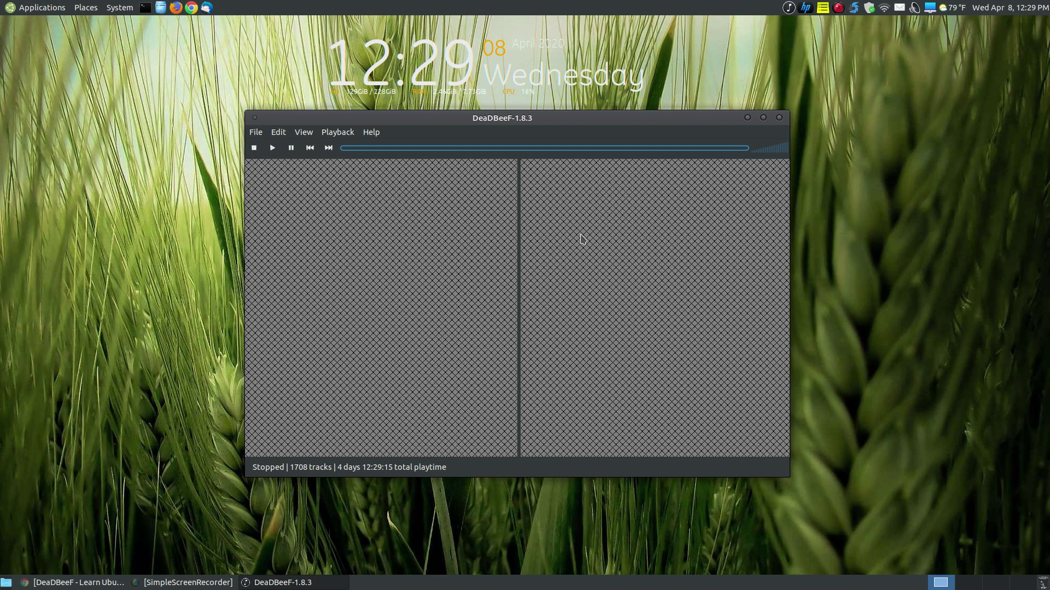
Insert a Playlist with tabs in the right pane and a Splitter (top and bottom) in the left pane
right_click(581, 239)
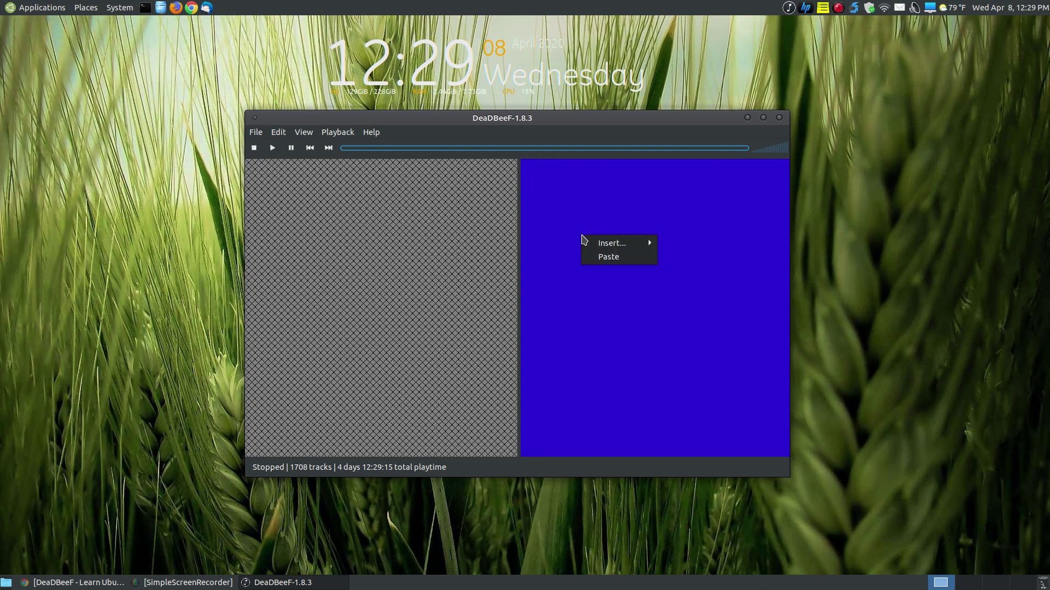
mouse_move(598, 244)
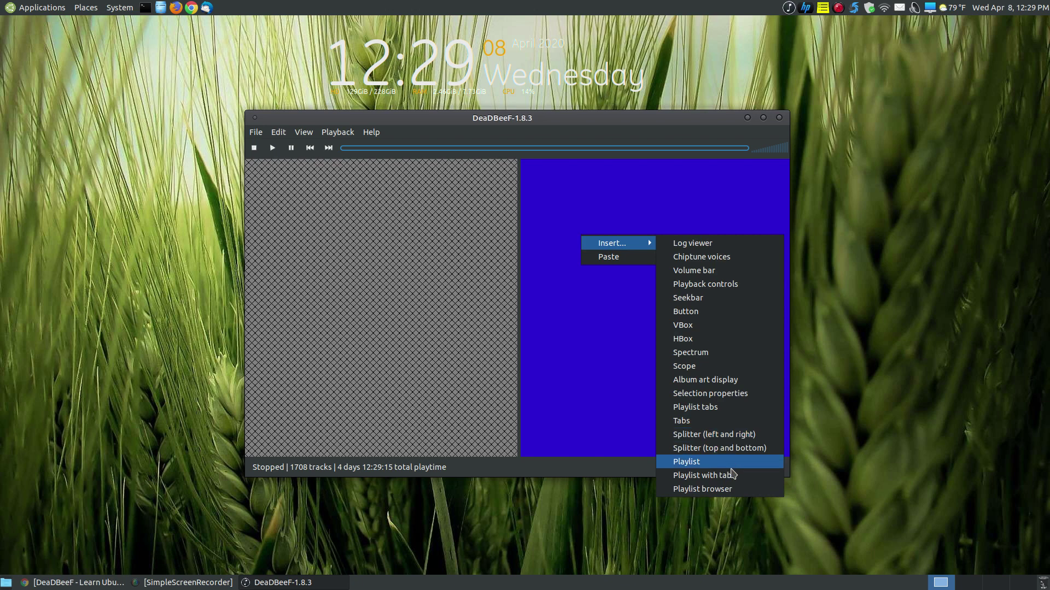
click(733, 475)
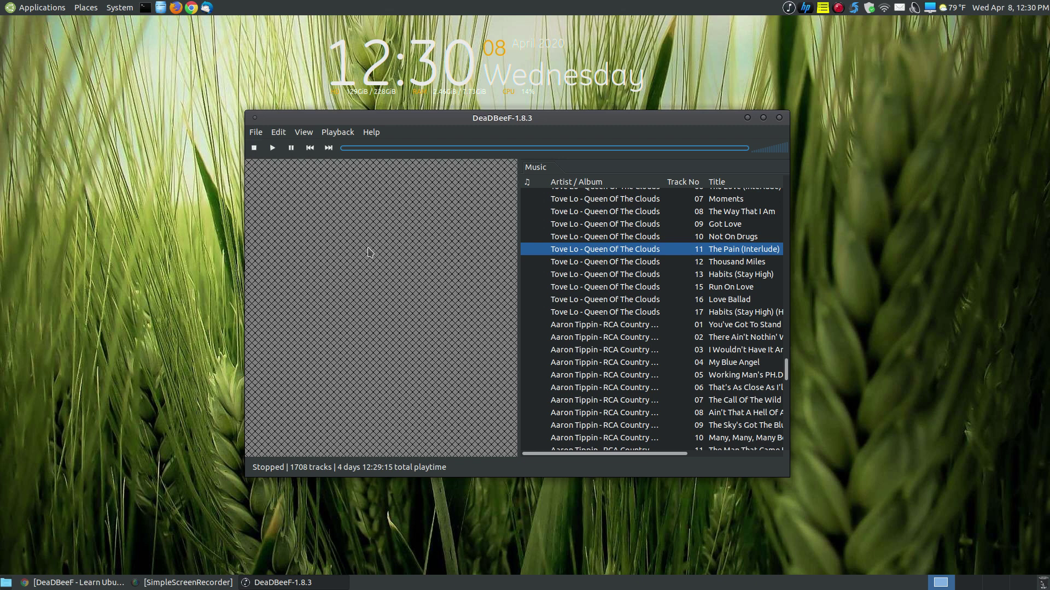
right_click(368, 249)
mouse_move(405, 258)
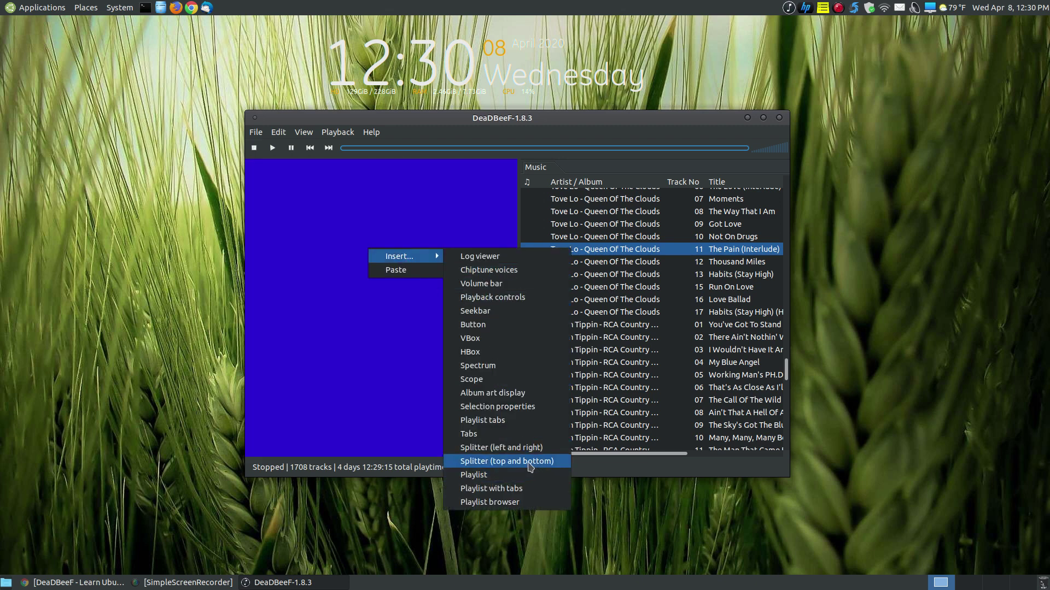
click(530, 462)
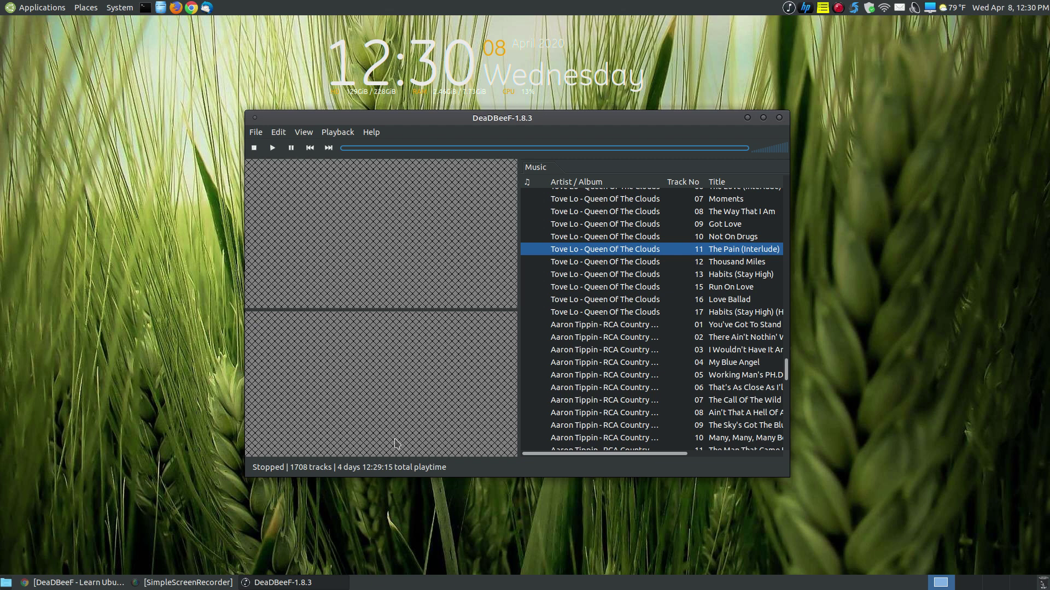
Insert an Album art display in the lower left pane and a Spectrum in the upper left pane
right_click(348, 381)
mouse_move(384, 385)
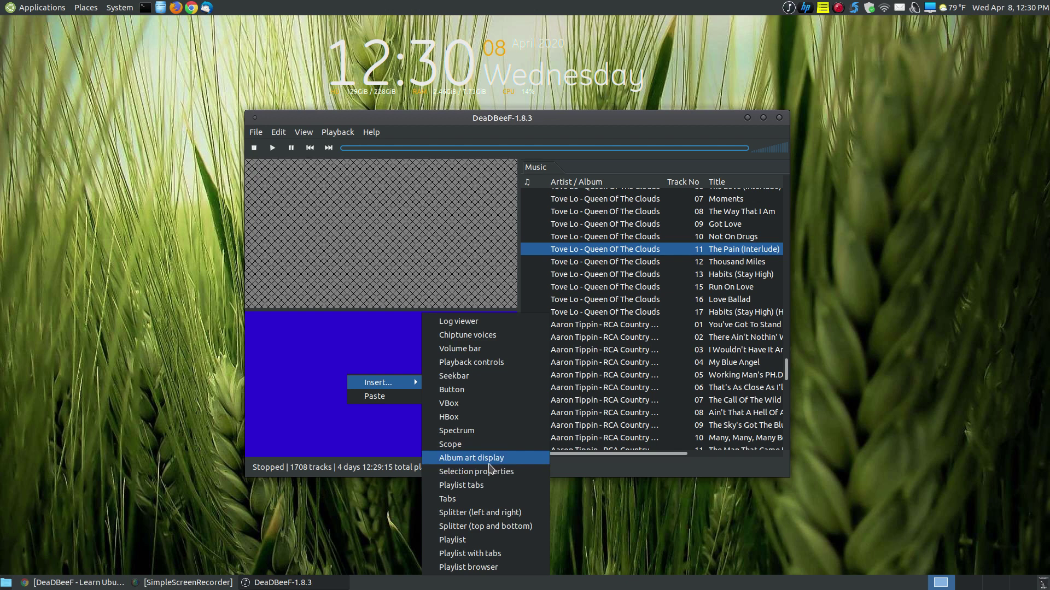
click(490, 464)
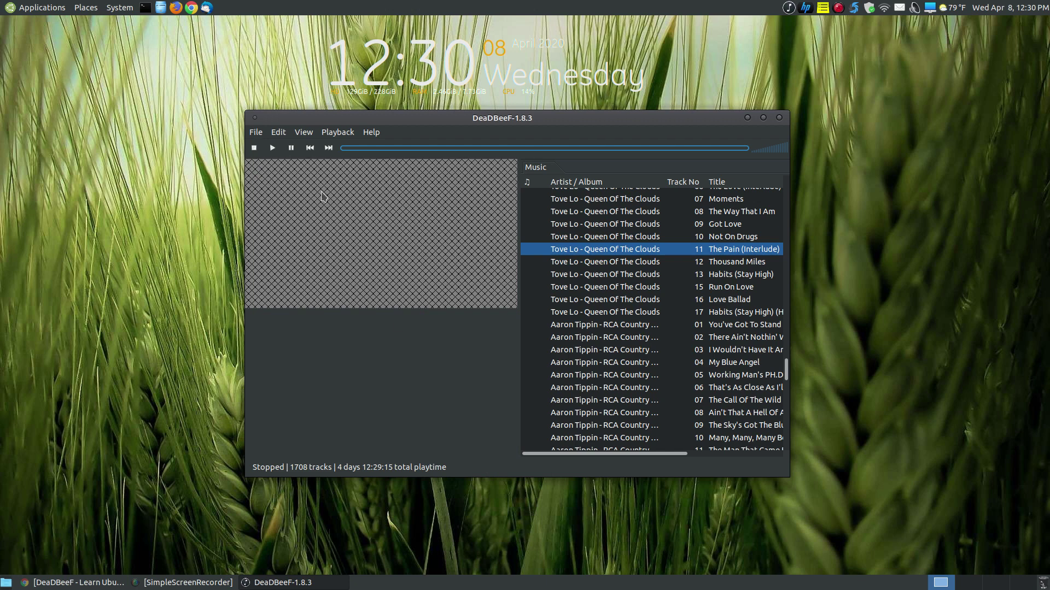
right_click(323, 195)
mouse_move(359, 199)
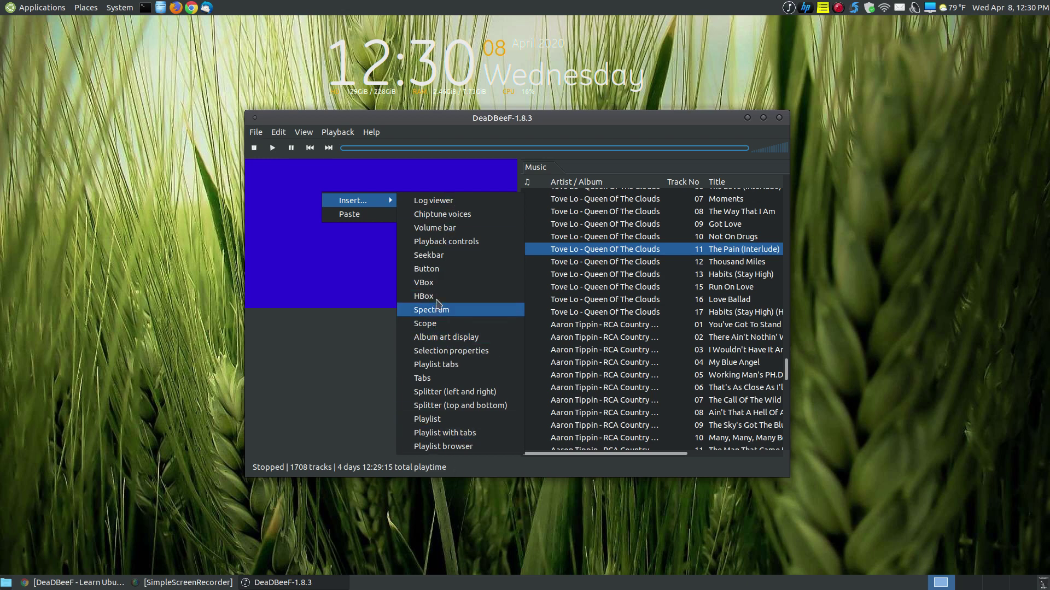
click(438, 309)
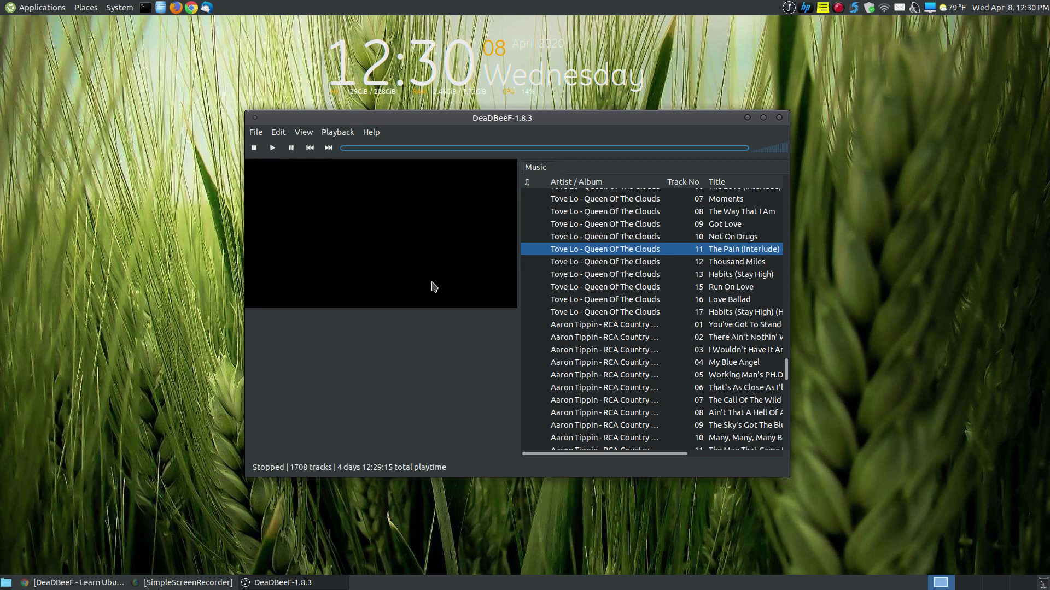
Turn off Design mode and play "The Pain (Interlude)" at a low volume
click(306, 133)
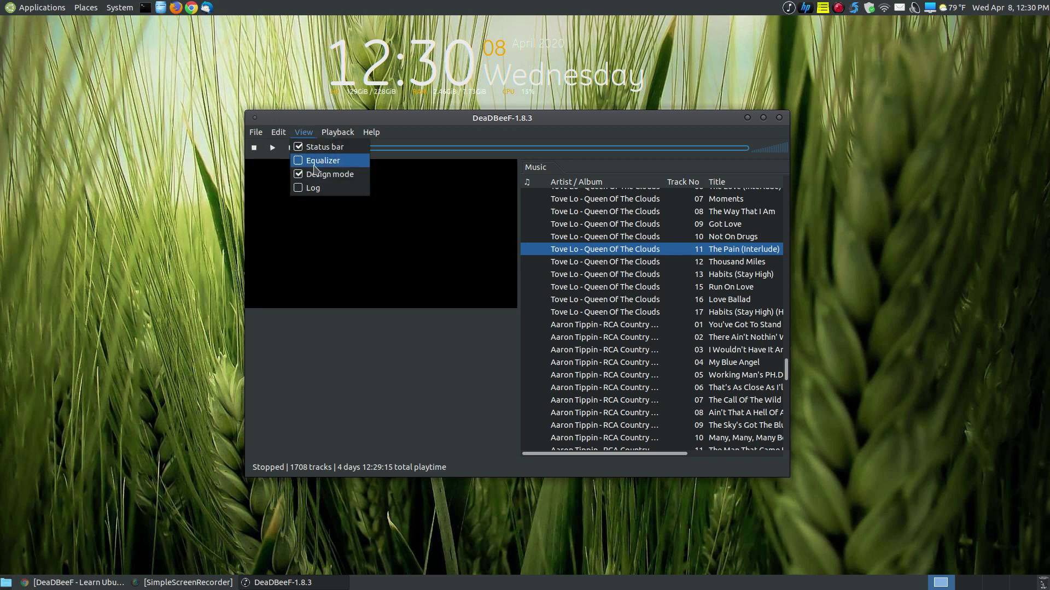
click(316, 172)
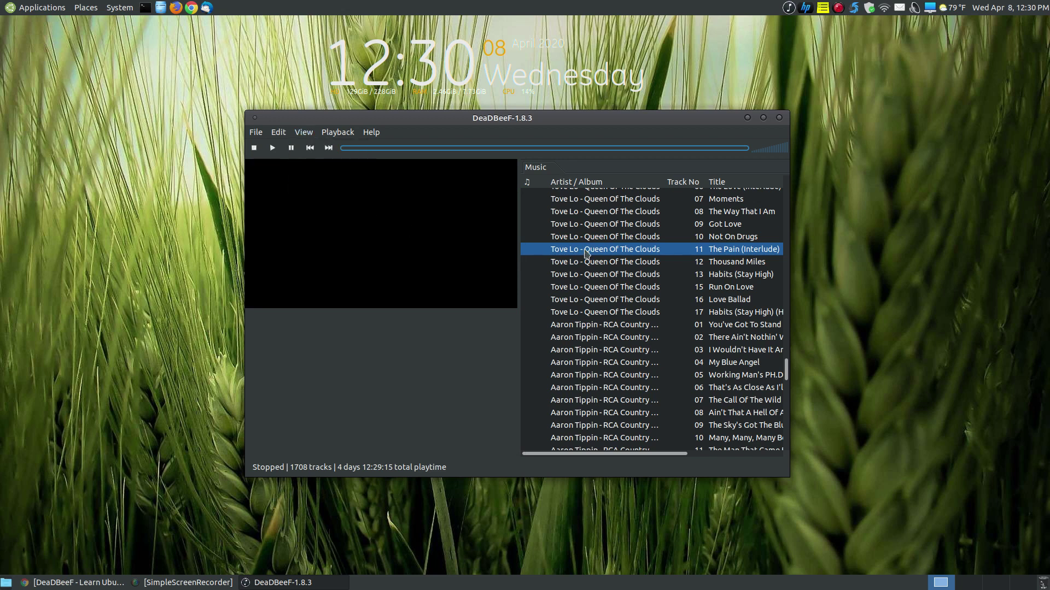
click(760, 151)
double_click(580, 252)
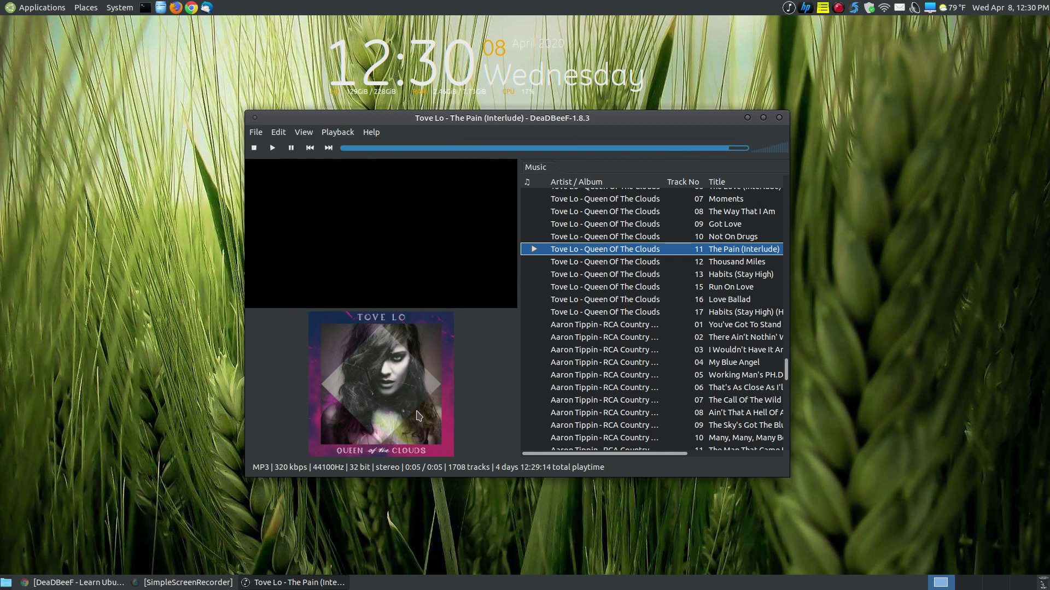
Narrow the spectrum and album art column to give the playlist more room, and widen and reposition the player window
mouse_move(517, 278)
mouse_down()
mouse_move(419, 288)
mouse_move(528, 296)
mouse_up()
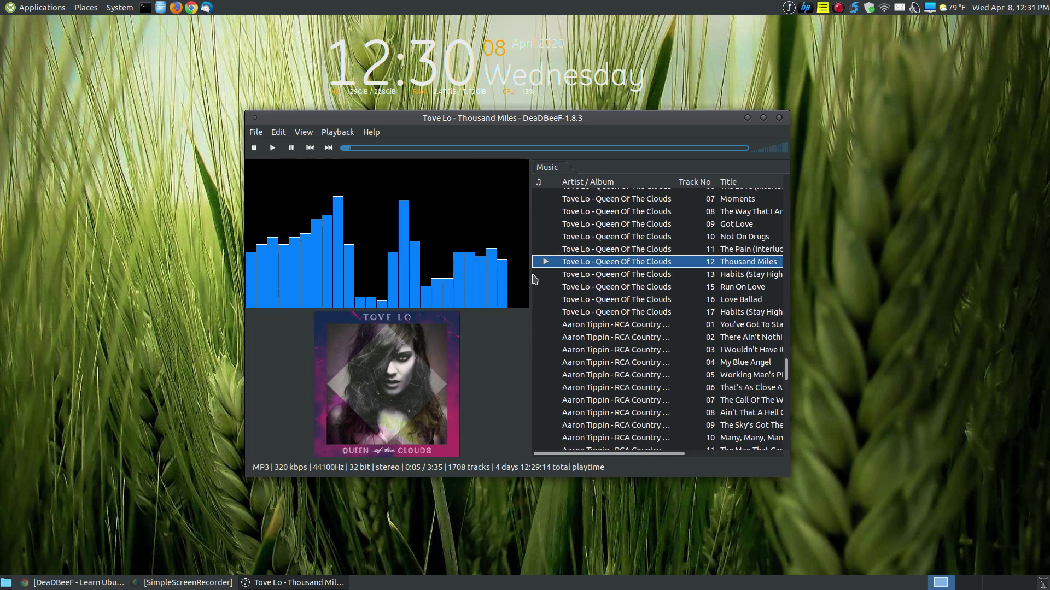
drag(530, 269, 387, 273)
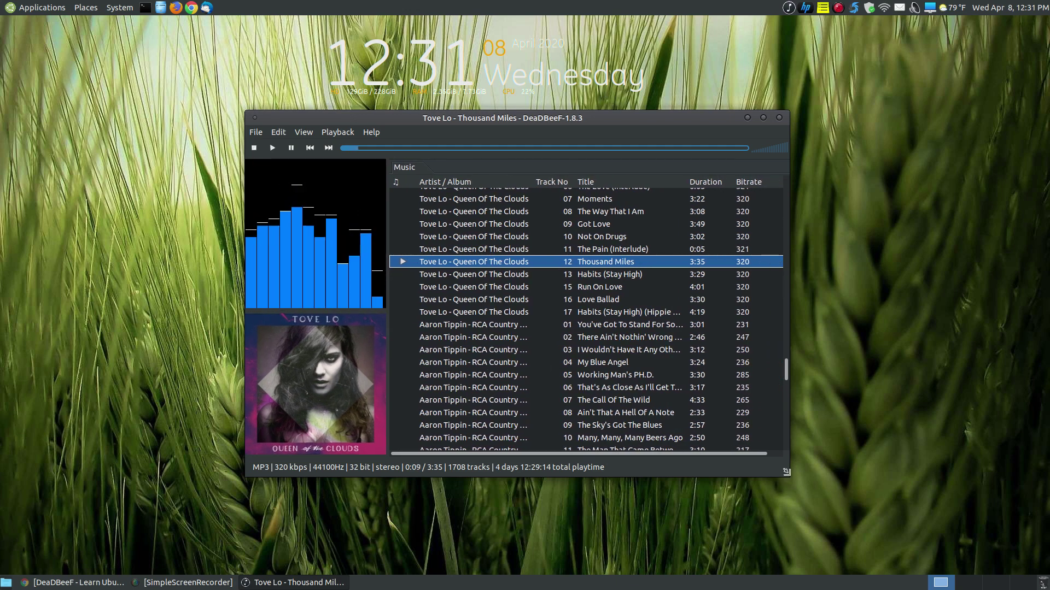
drag(786, 473, 846, 469)
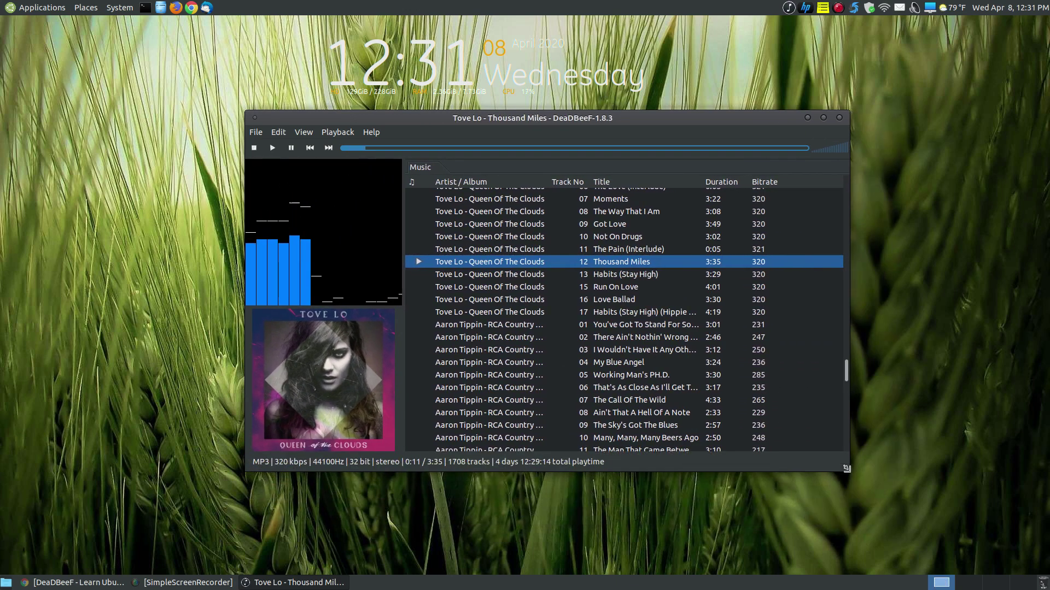
drag(485, 117, 464, 115)
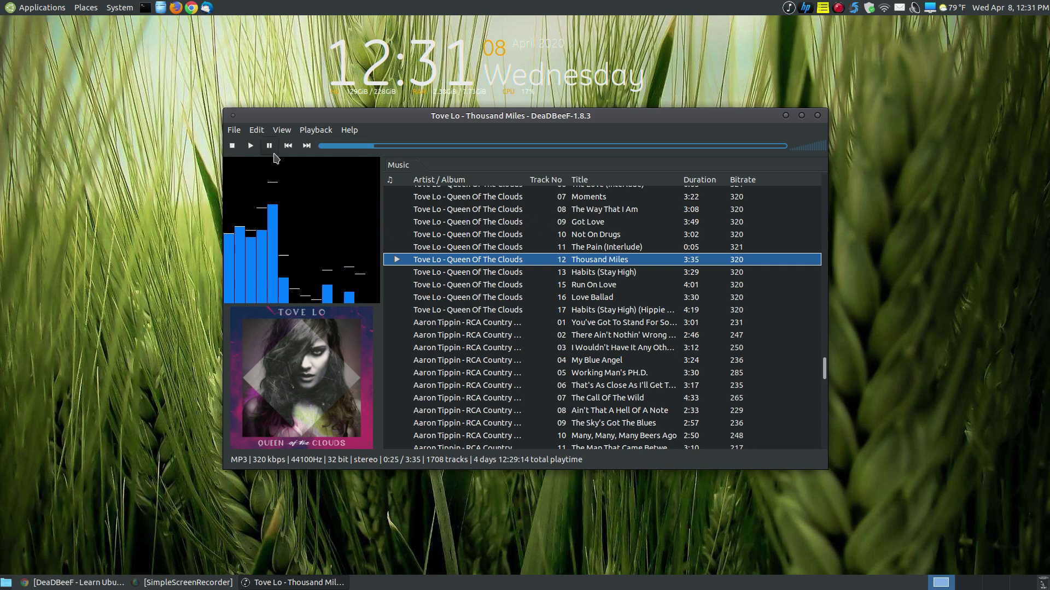
Pause playback and open "Thousand Miles" in the converter, with the home Music folder as its output folder
click(269, 146)
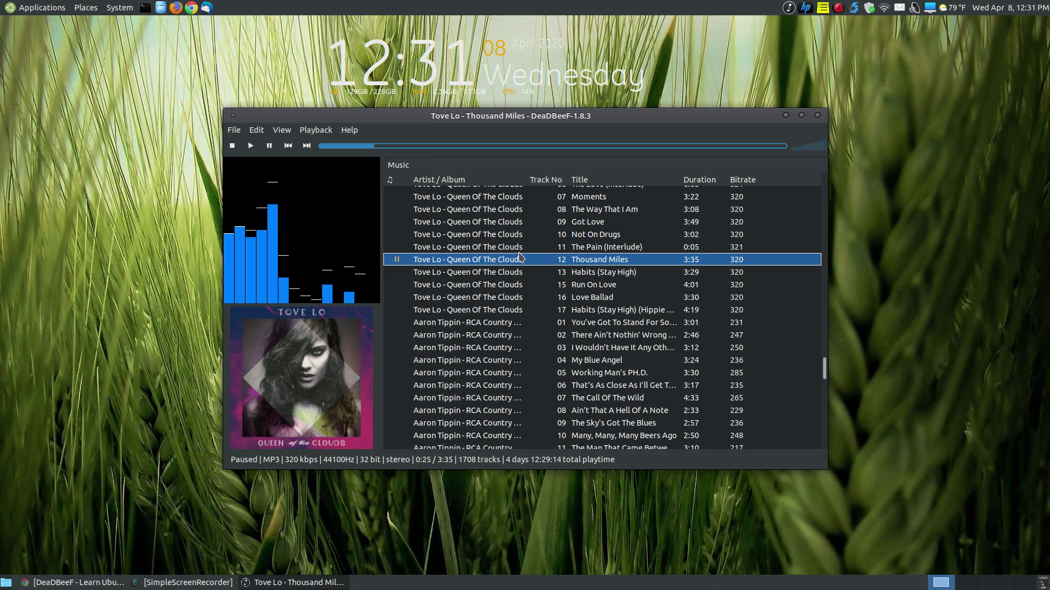
right_click(521, 260)
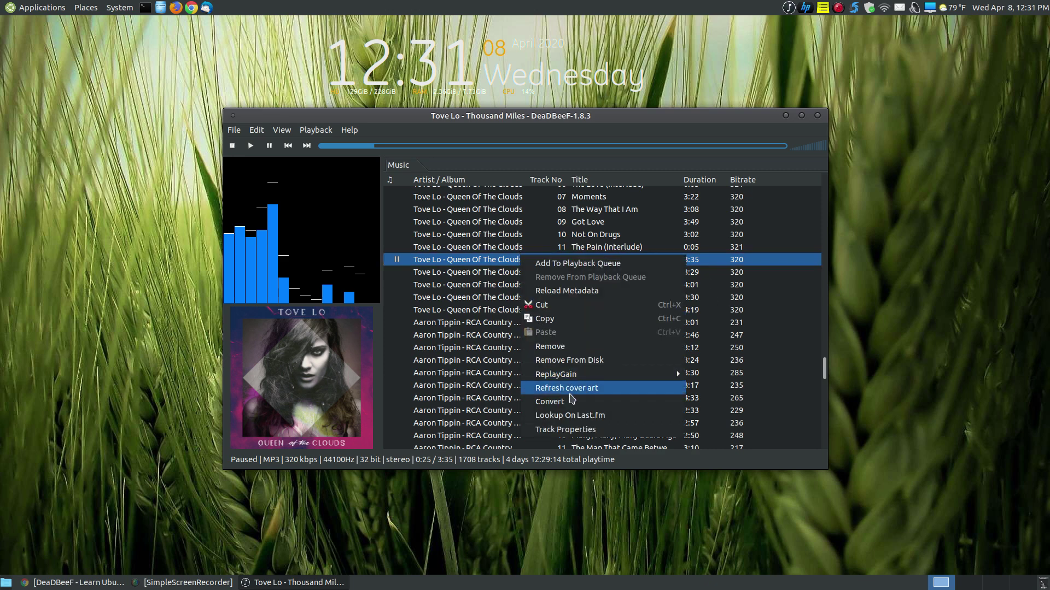
click(571, 402)
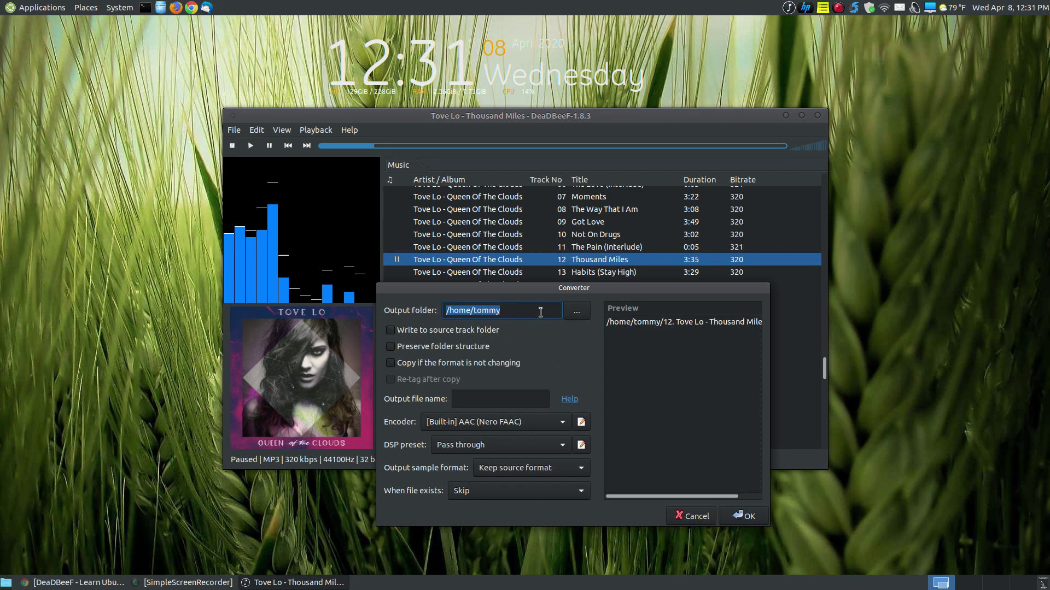
click(576, 311)
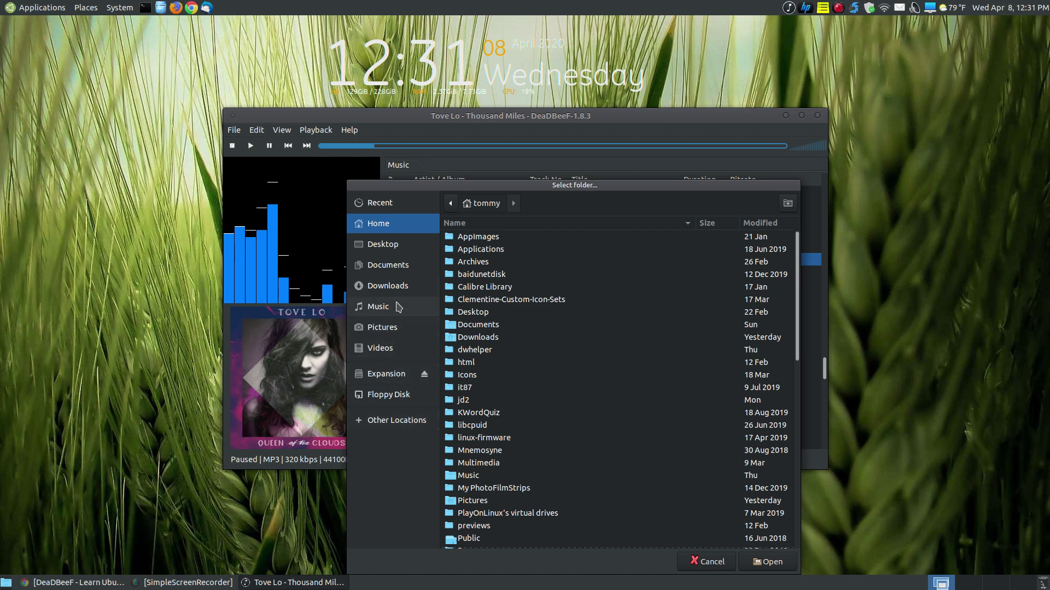
click(398, 307)
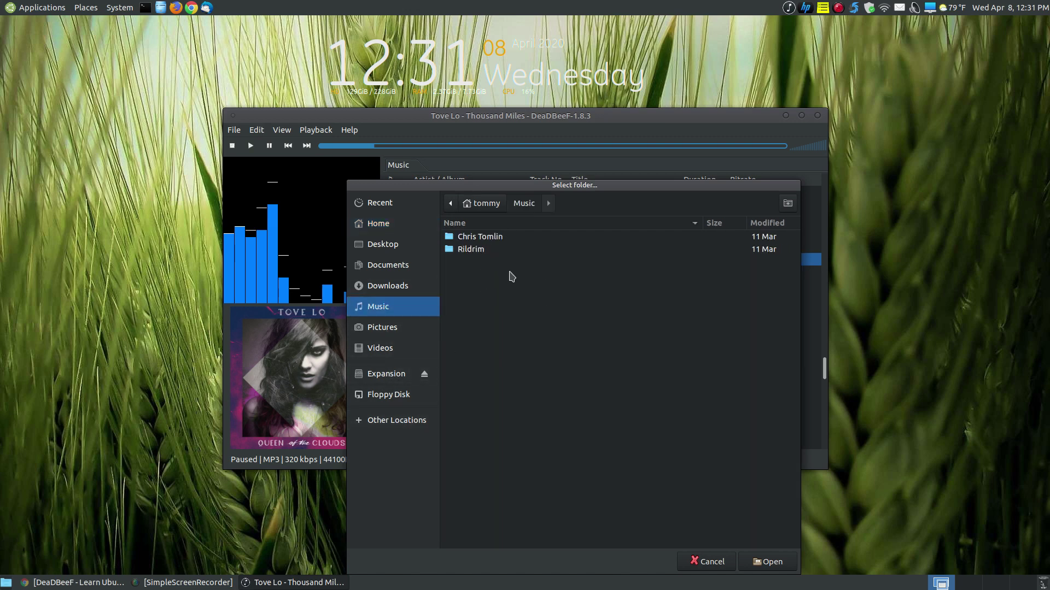
click(769, 568)
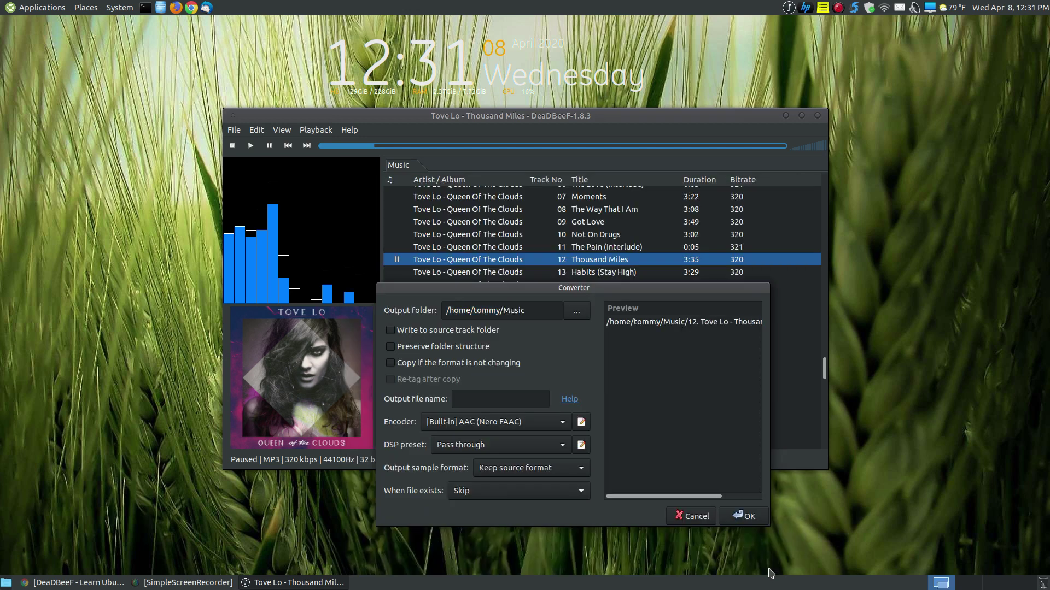
Name the converter's output file "sample" and choose the [Built-in] Ogg FLAC encoder
click(474, 401)
text(sample)
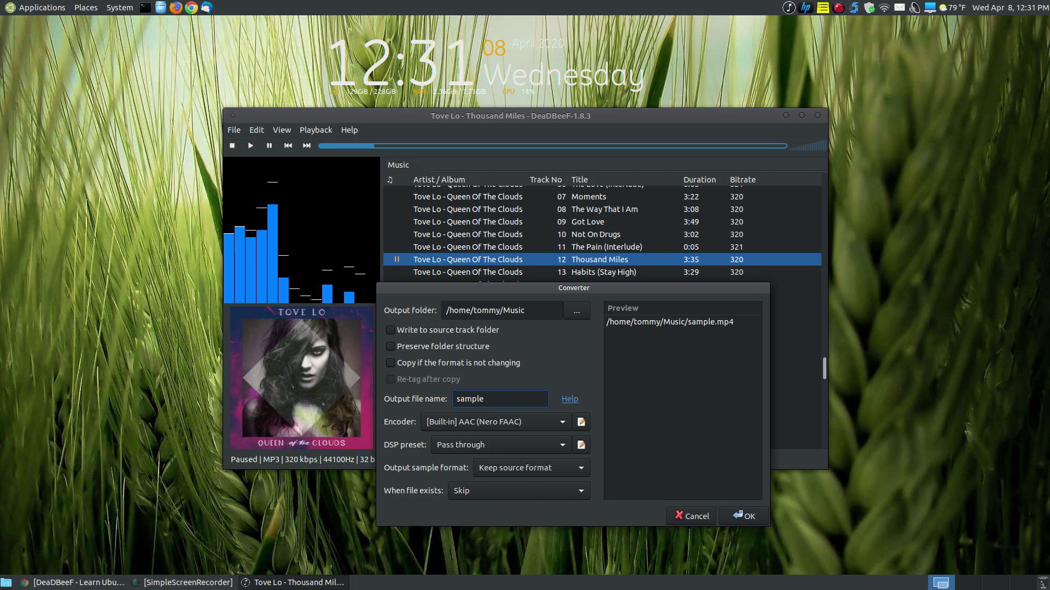
drag(546, 288, 509, 148)
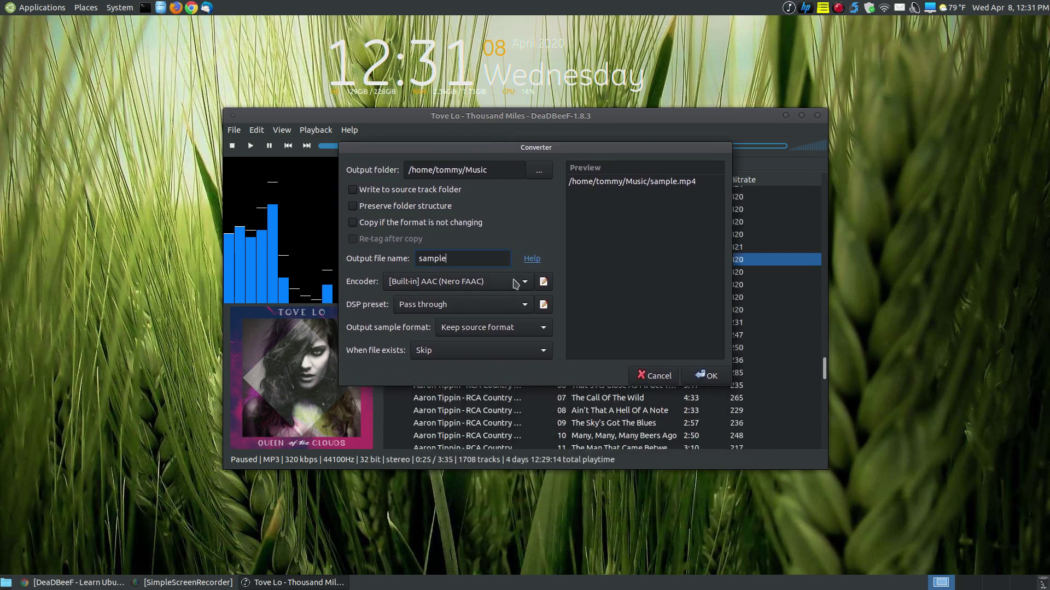
click(524, 289)
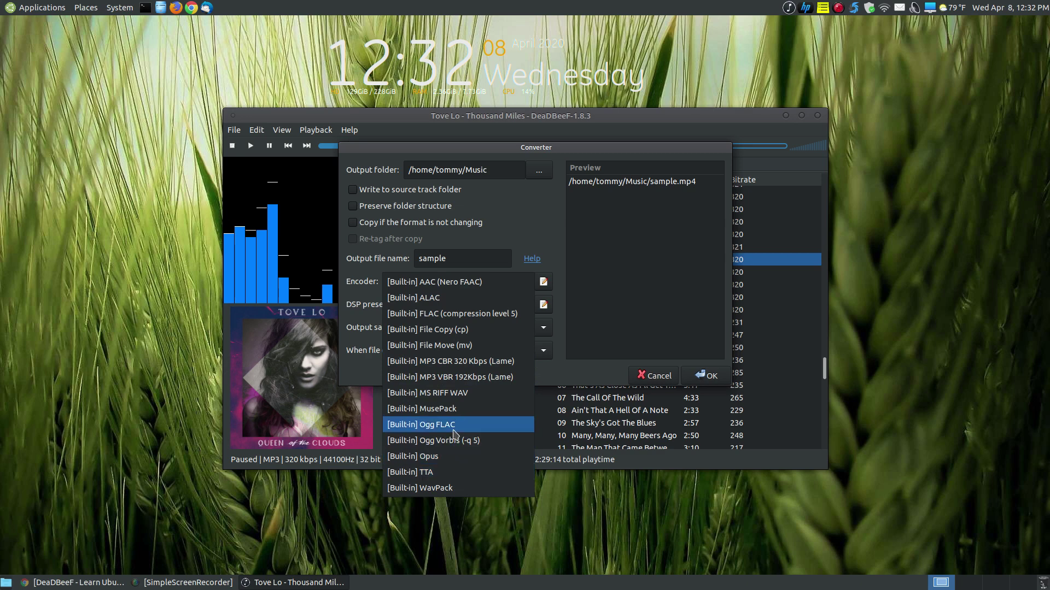
click(454, 426)
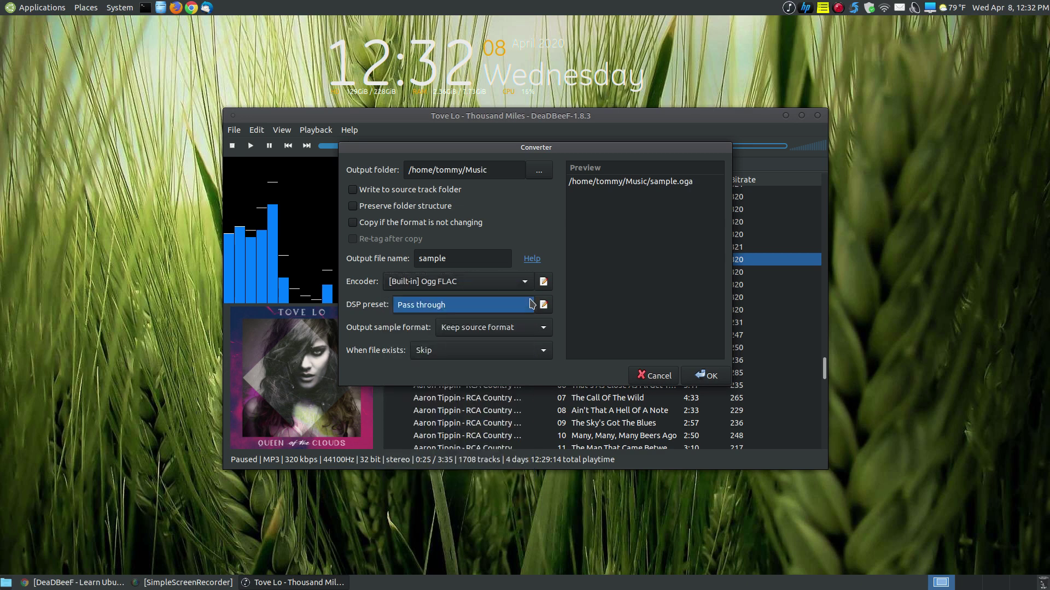
Review the choices for output sample format and existing files, keeping Keep source format and Skip
click(543, 328)
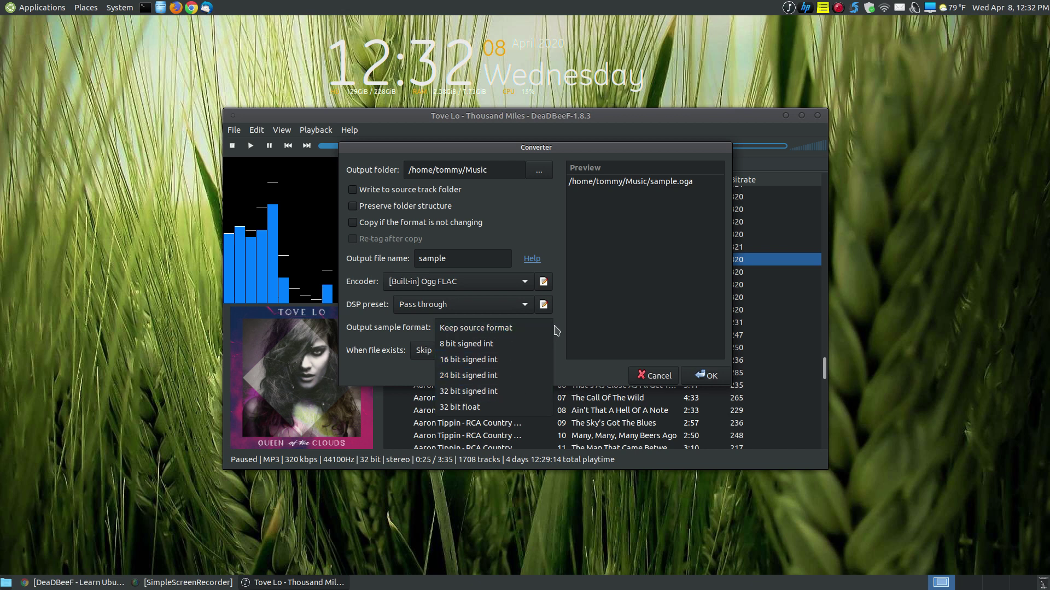
click(550, 328)
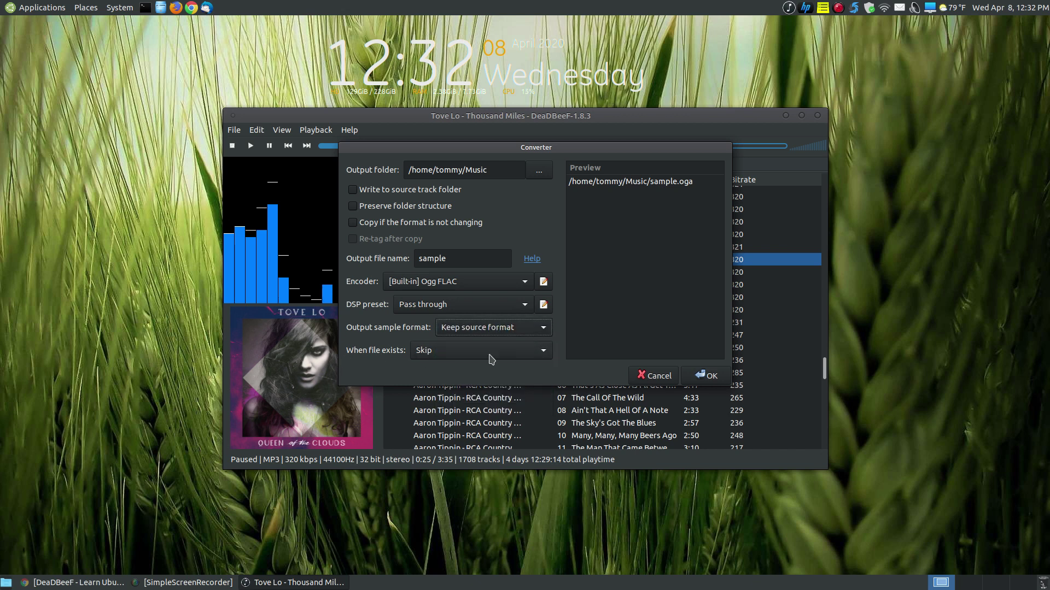
click(536, 351)
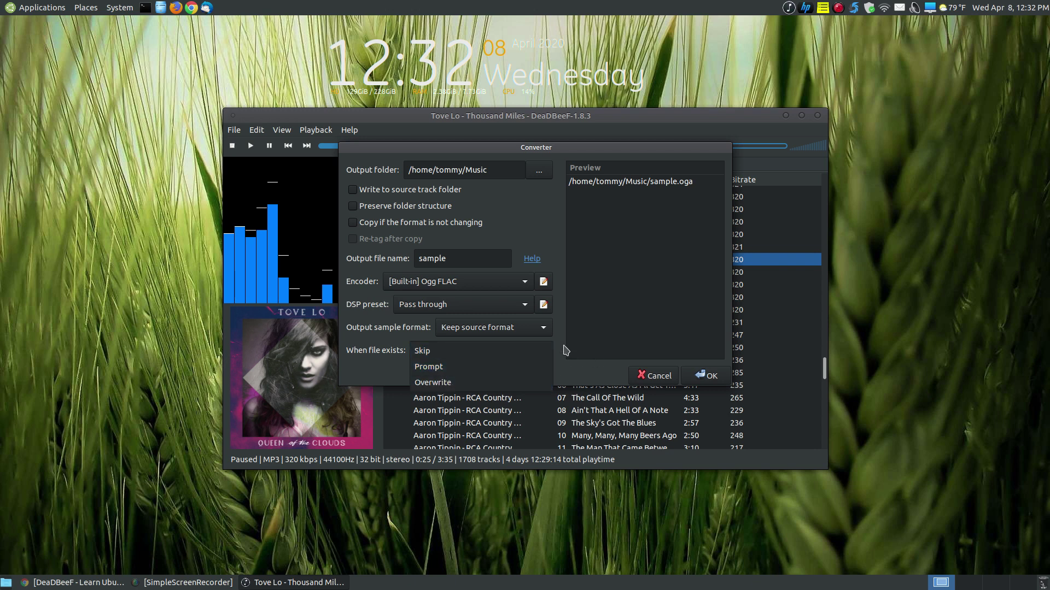
click(564, 349)
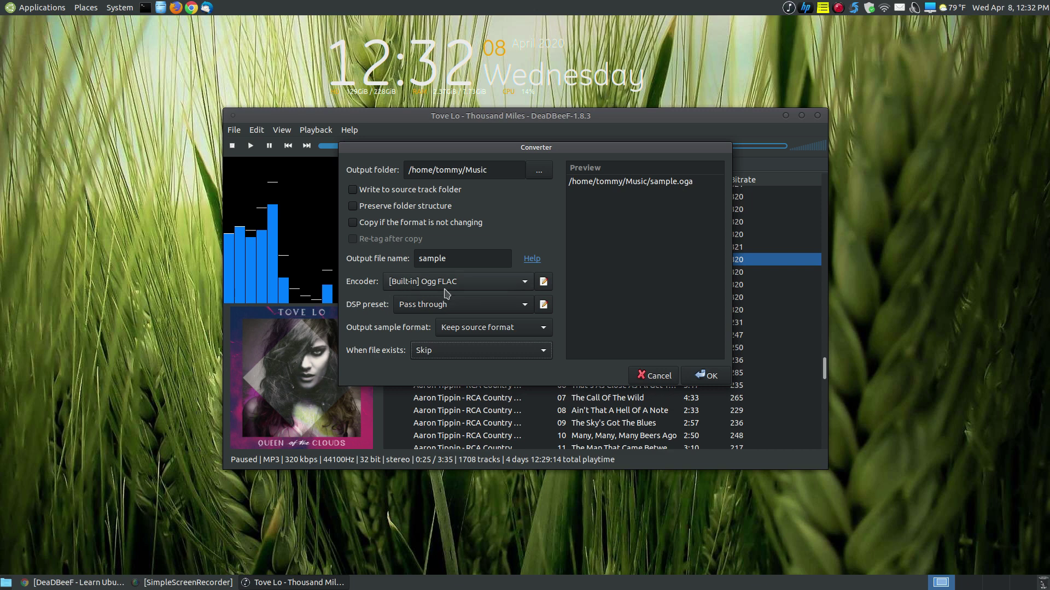
Switch the encoder to [Built-in] FLAC (compression level 5) and start the conversion
click(498, 283)
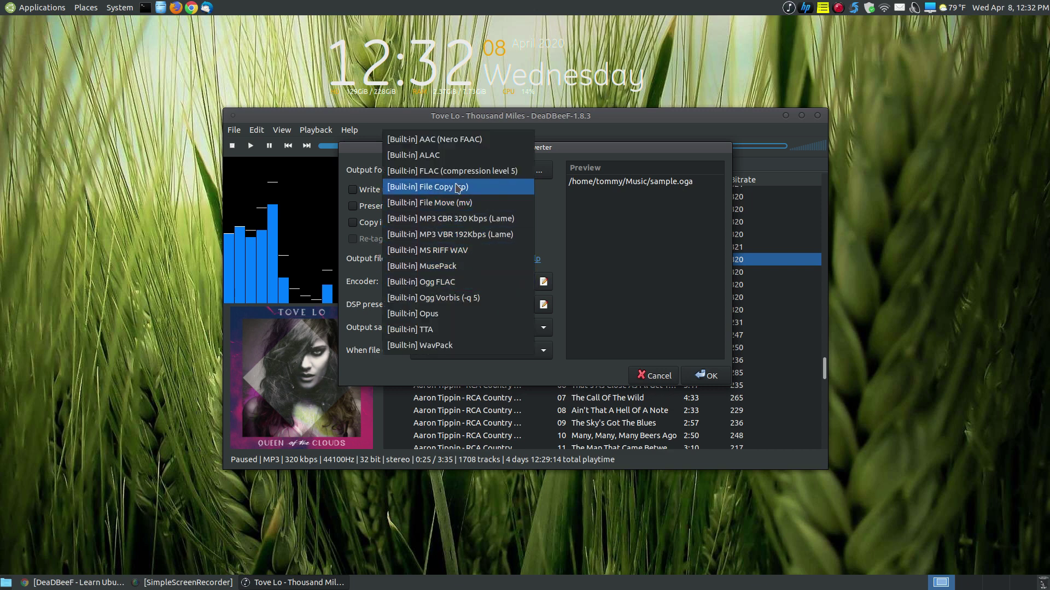
click(450, 175)
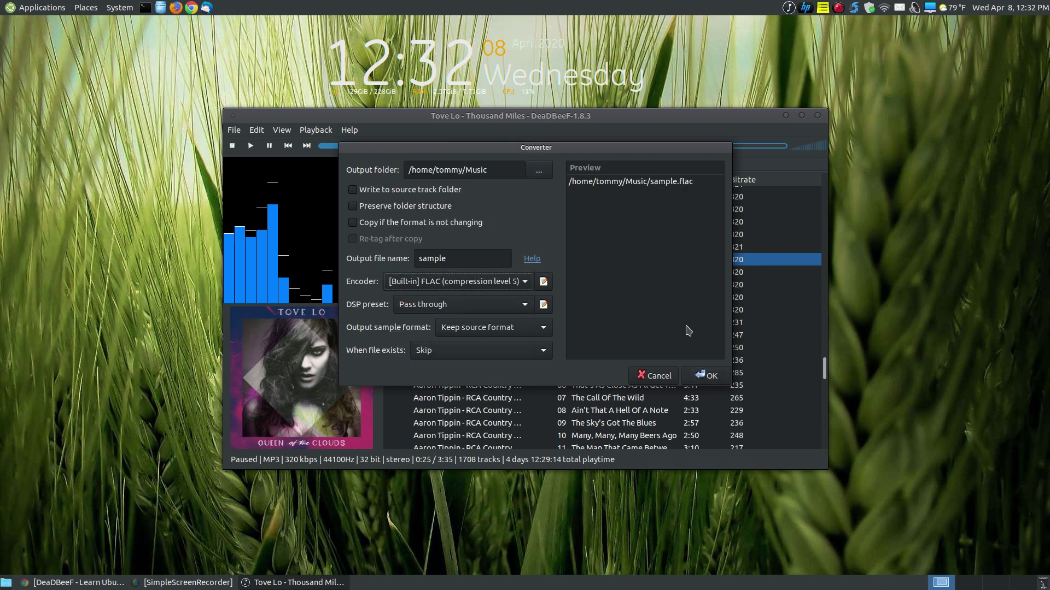
click(702, 376)
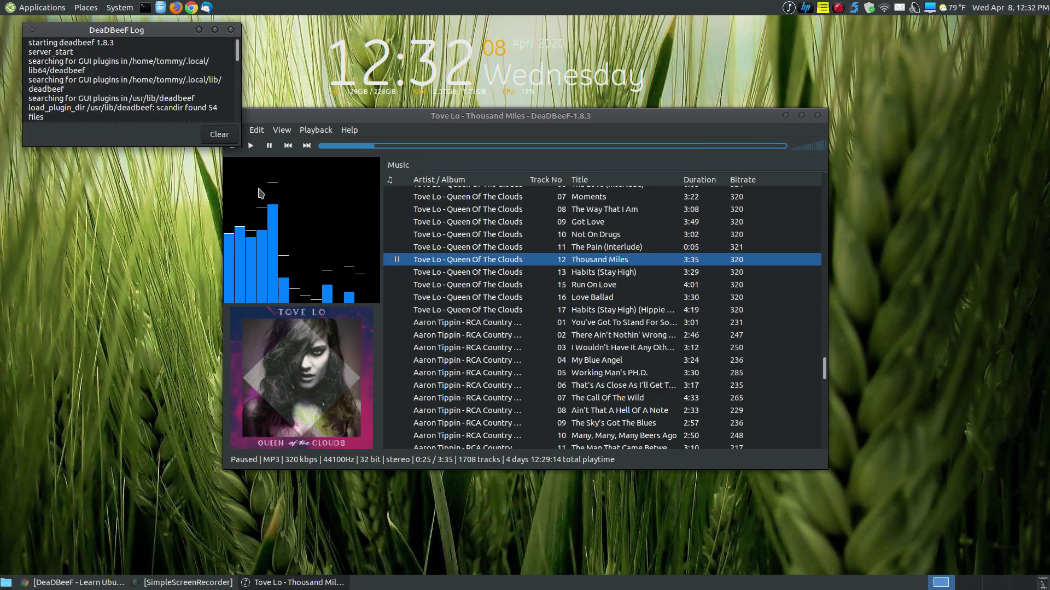
Move the DeaDBeeF Log window over the player, read through its plugin-loading entries and dismiss the log
drag(111, 32, 504, 175)
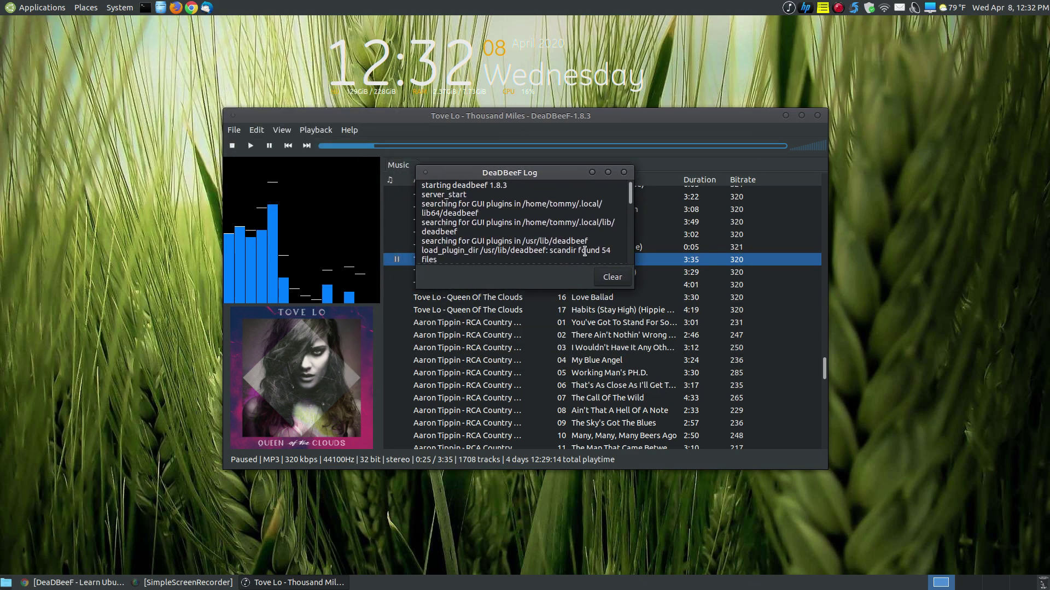
scroll(581, 240, down, 5)
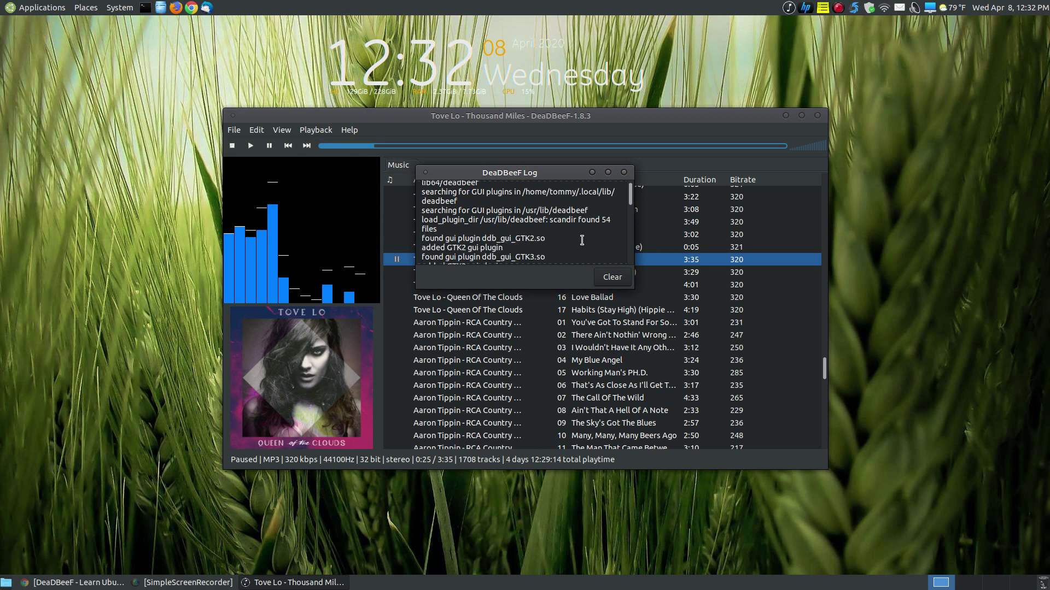
scroll(582, 239, down, 10)
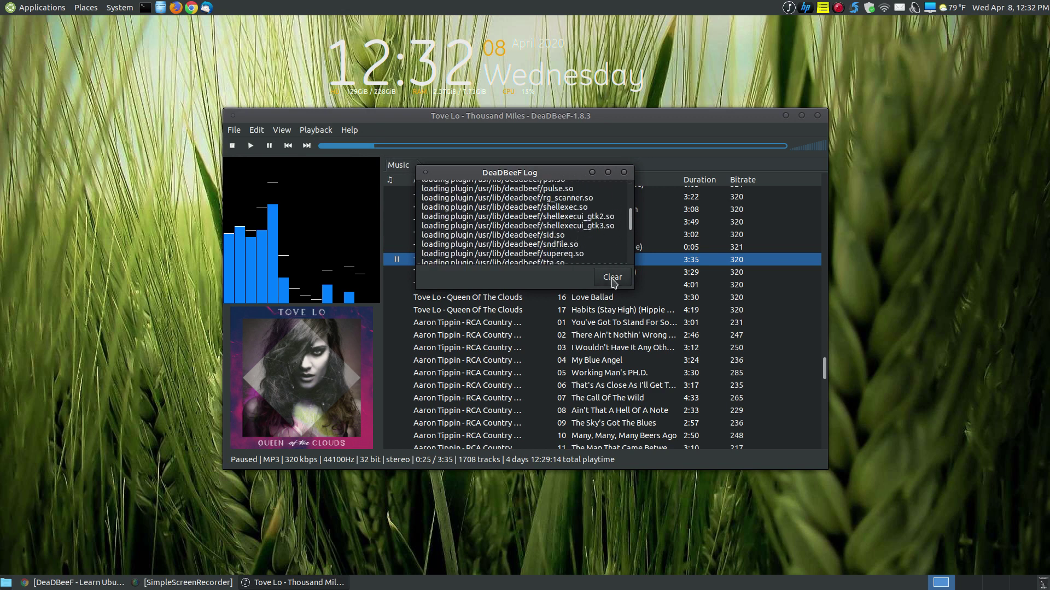
click(594, 174)
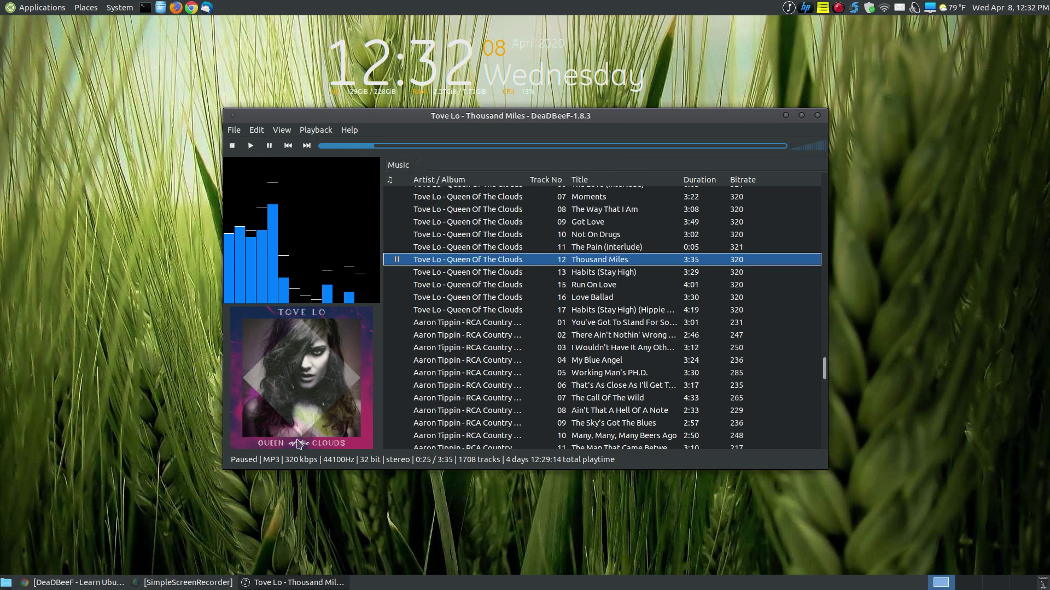
Check the home Music folder in the file manager for the converted track, and minimize the folder window
click(160, 8)
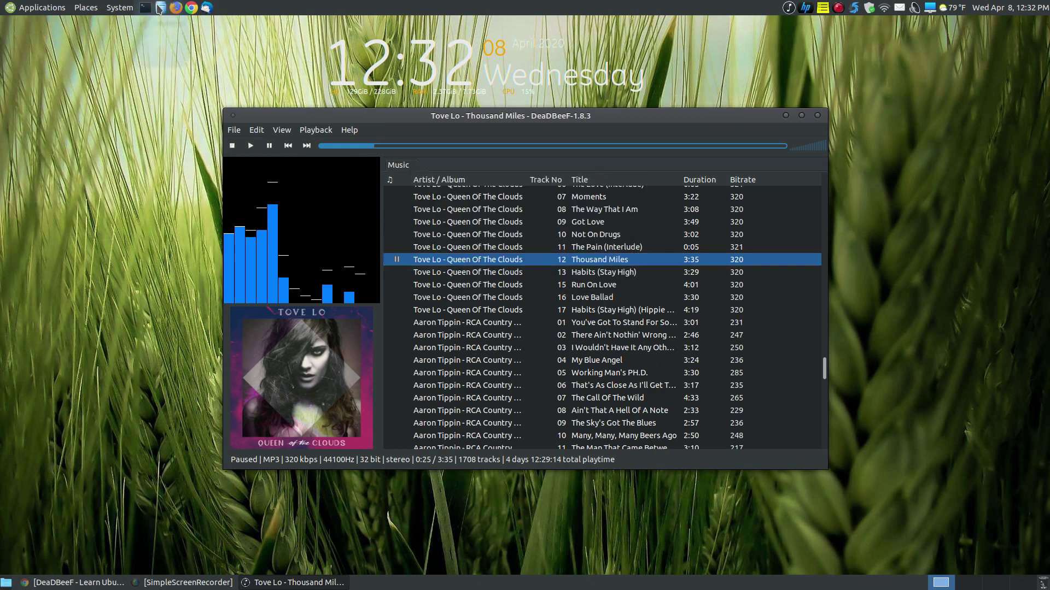
click(31, 173)
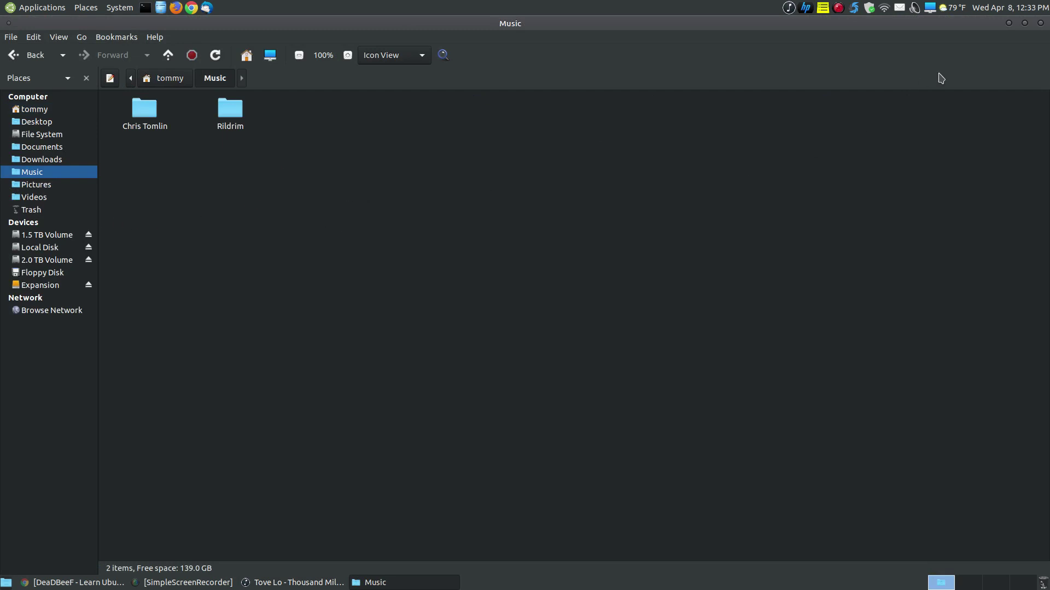
click(1009, 23)
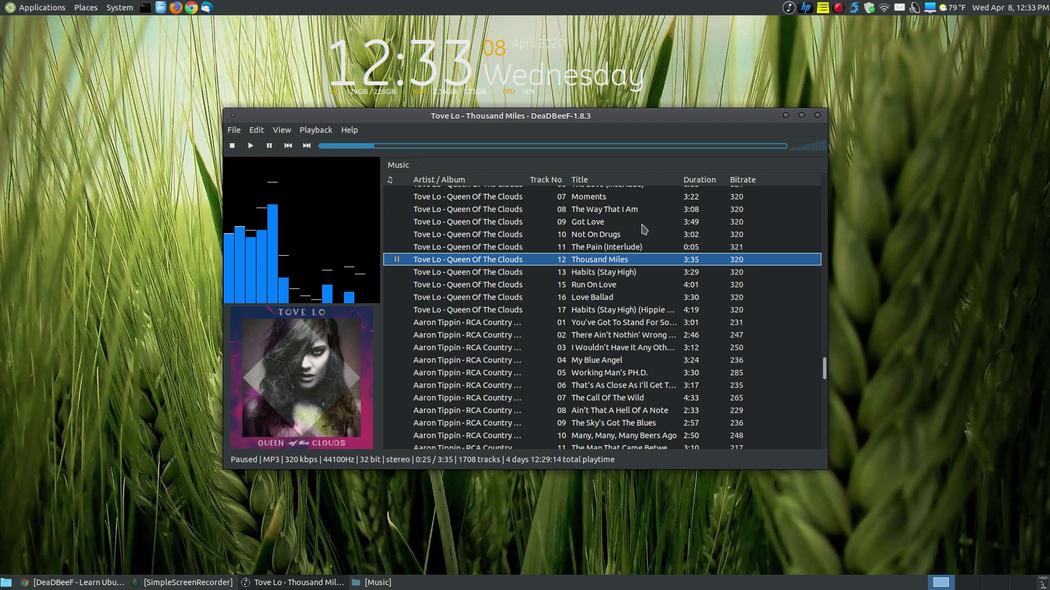
Close the DeaDBeeF player and return to the browser's DeaDBeeF page to view its introduction and installation section
click(817, 116)
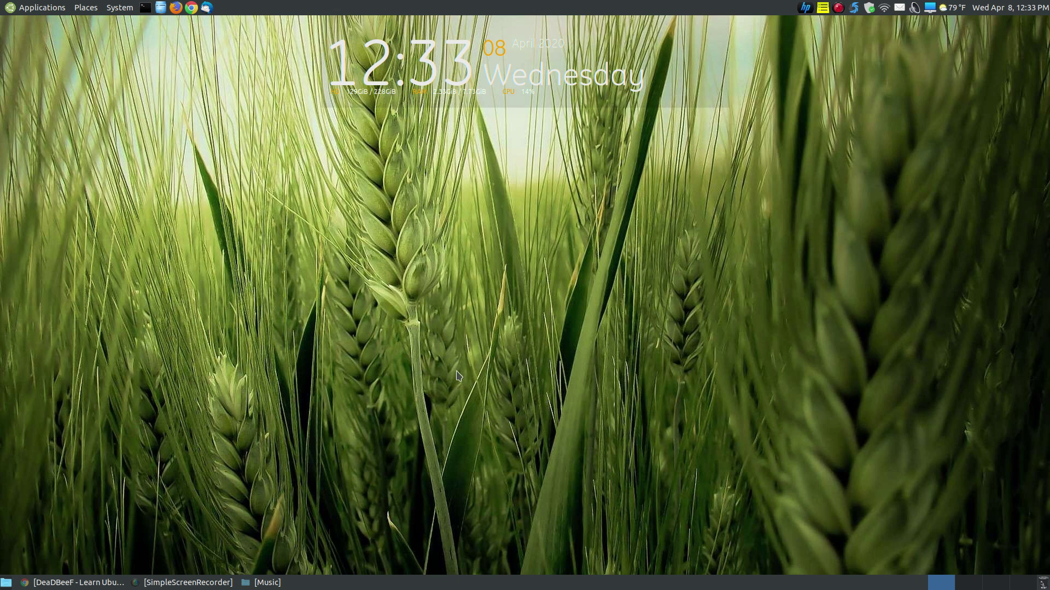
click(72, 584)
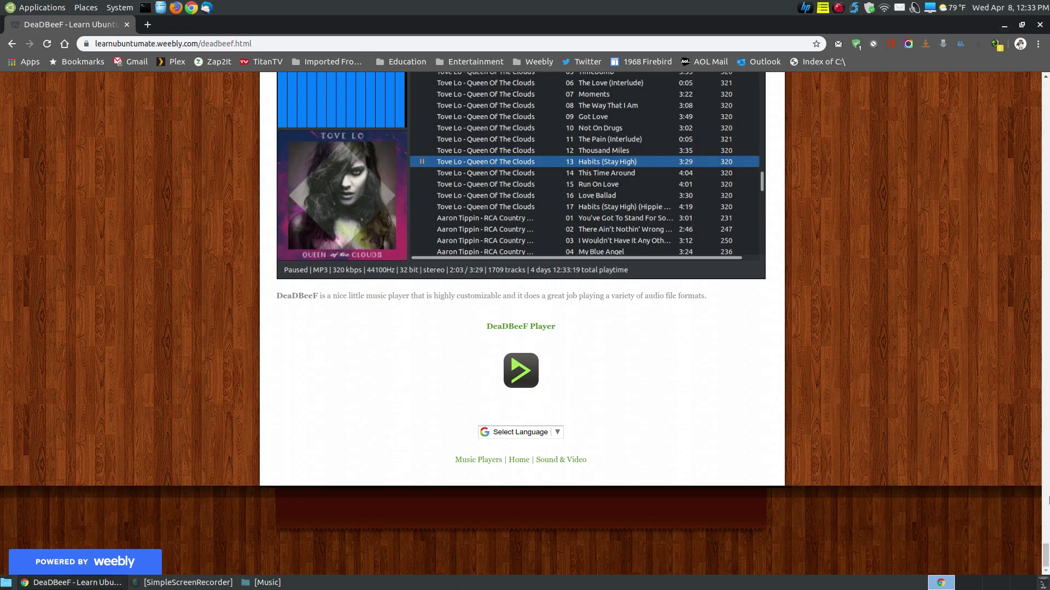
drag(1044, 562, 1044, 98)
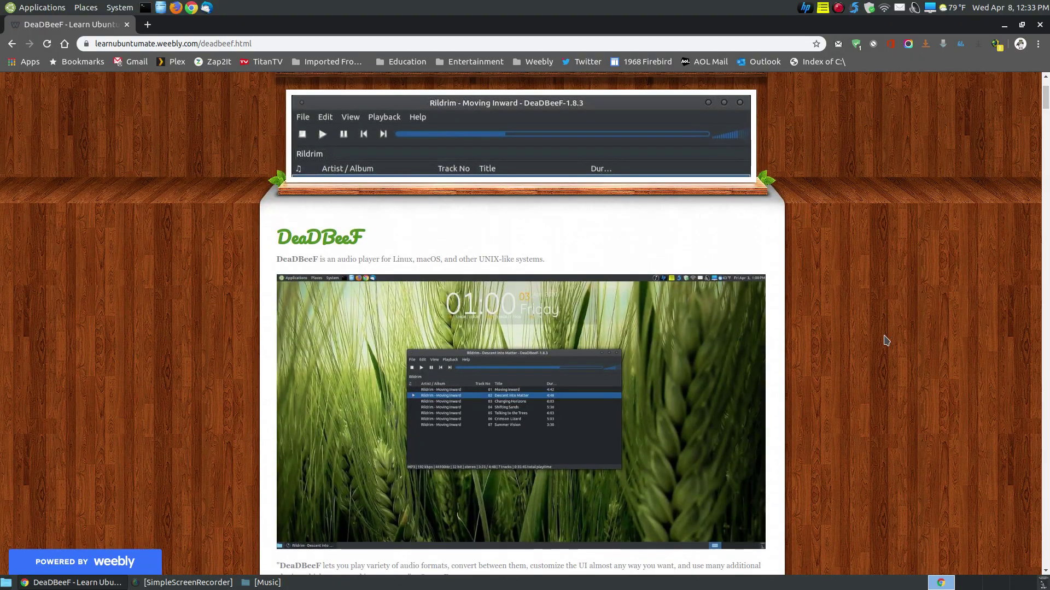
scroll(885, 341, down, 3)
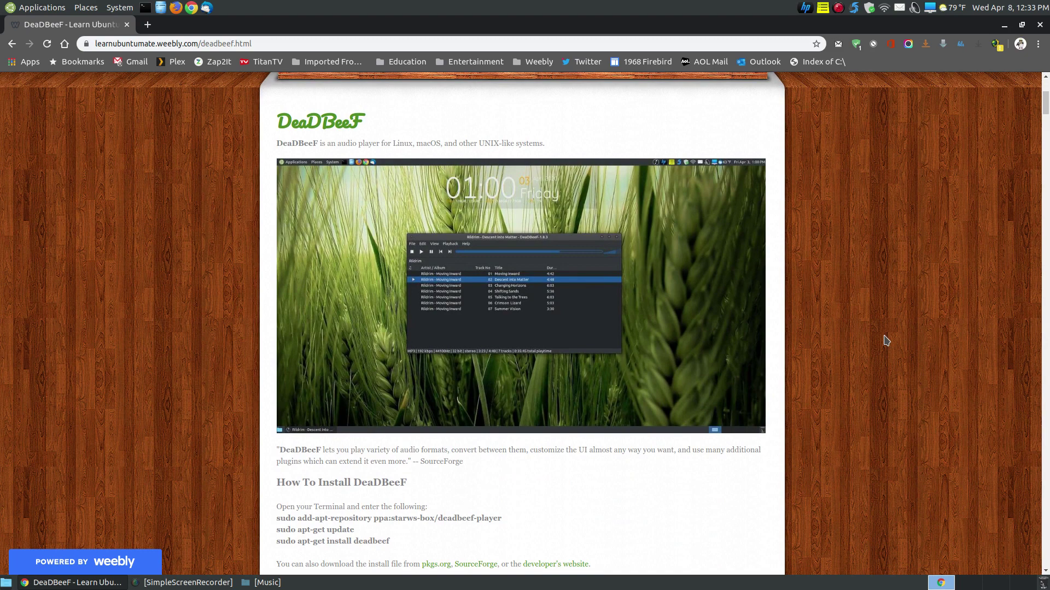